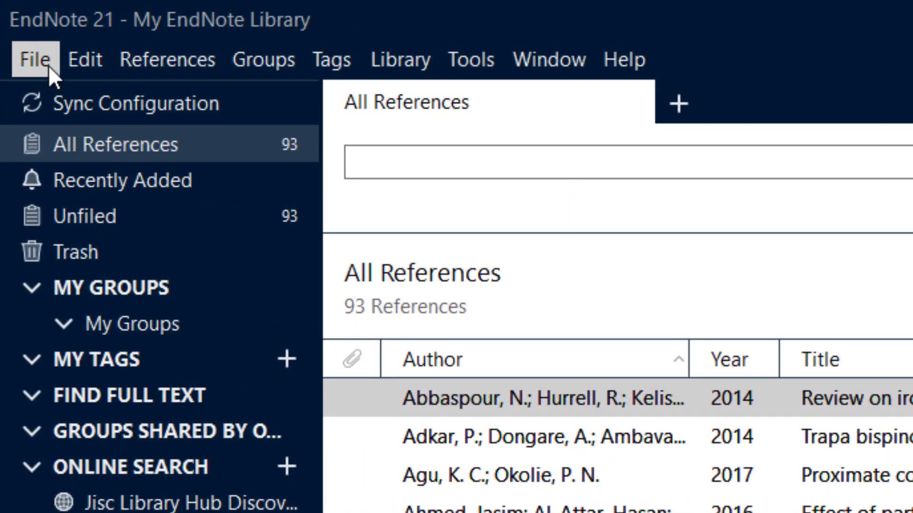
- Create a new EndNote library named Exercise in the Documents folder and maximize its window
{"action": "left_click", "coordinate": [49, 67]}
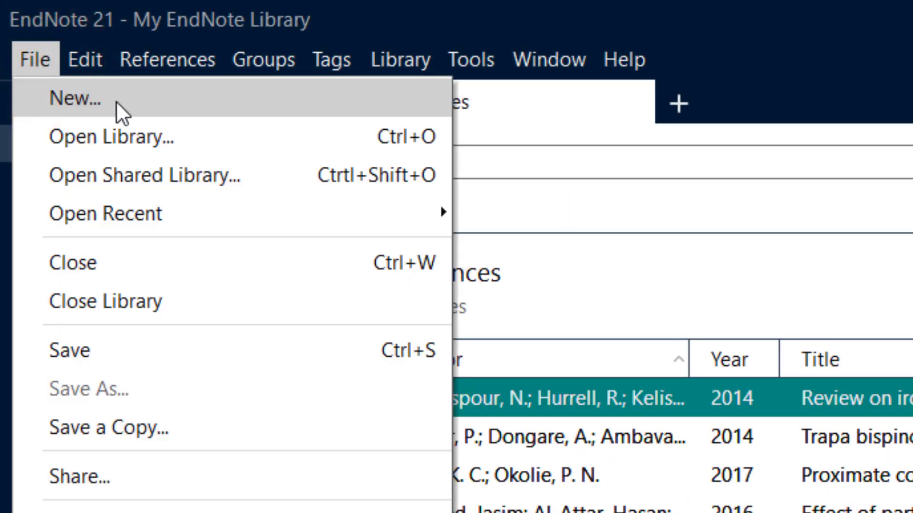
{"action": "left_click", "coordinate": [199, 99]}
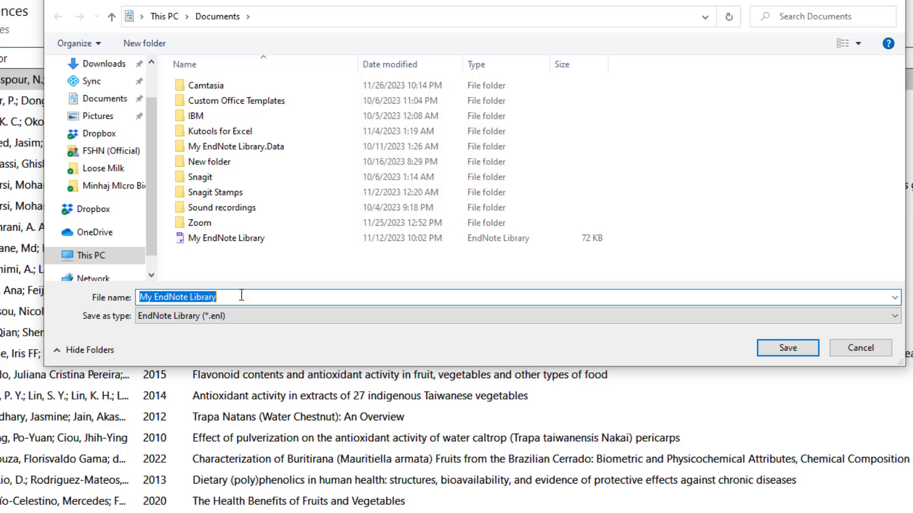
{"action": "left_click_drag", "start_coordinate": [241, 294], "coordinate": [136, 285]}
{"action": "type", "text": "Exer"}
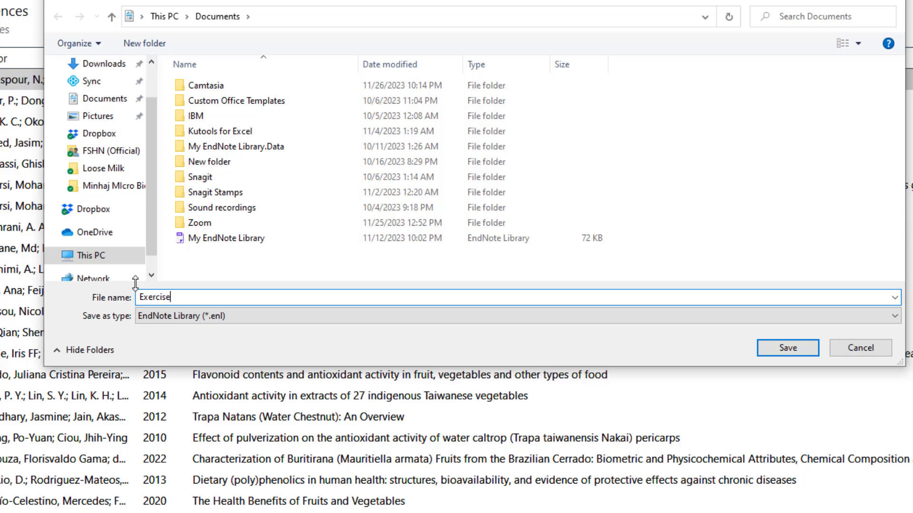
{"action": "type", "text": "cise"}
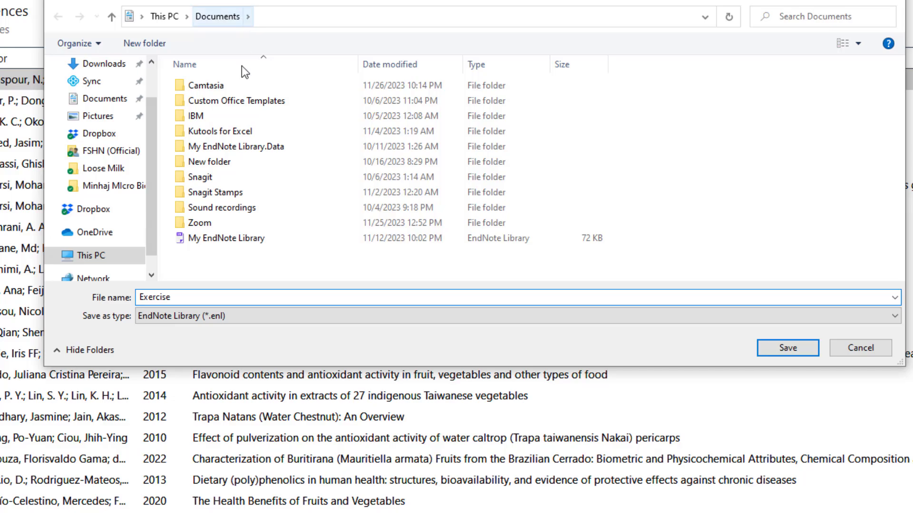
{"action": "left_click", "coordinate": [789, 348]}
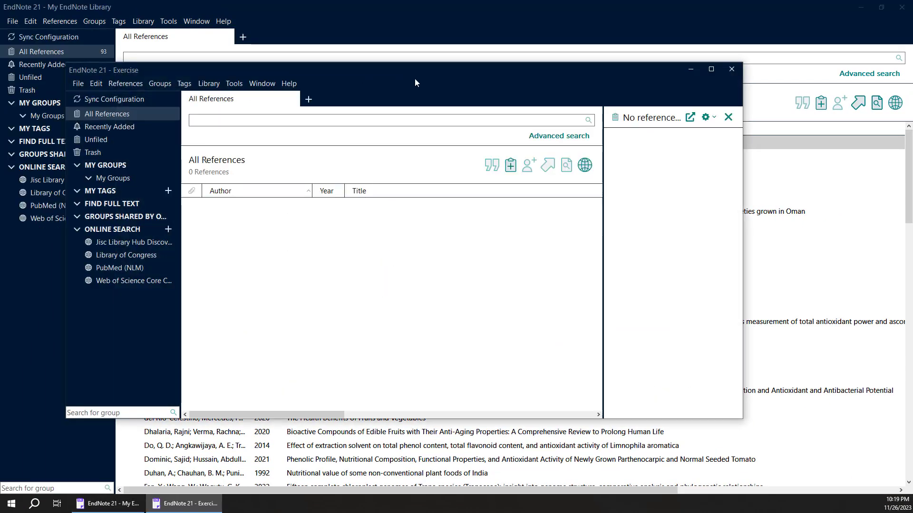
{"action": "left_click", "coordinate": [711, 70]}
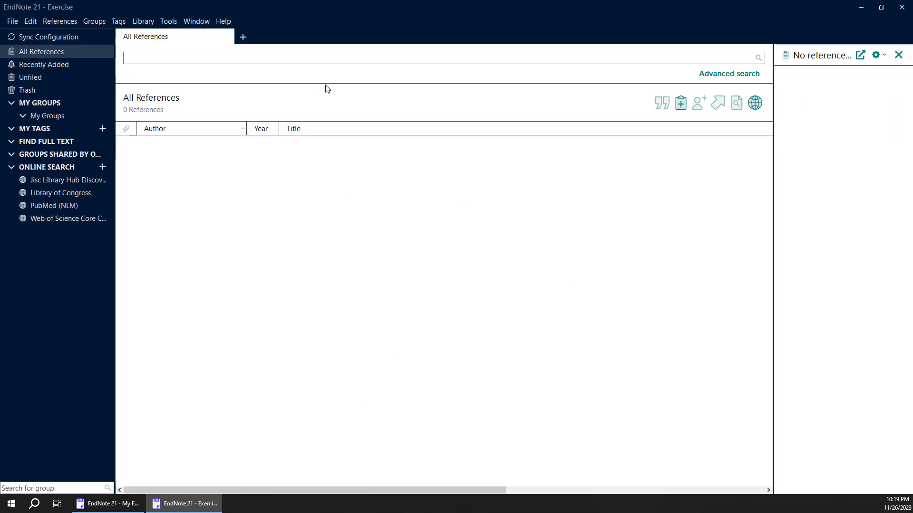
{"action": "left_click", "coordinate": [12, 21]}
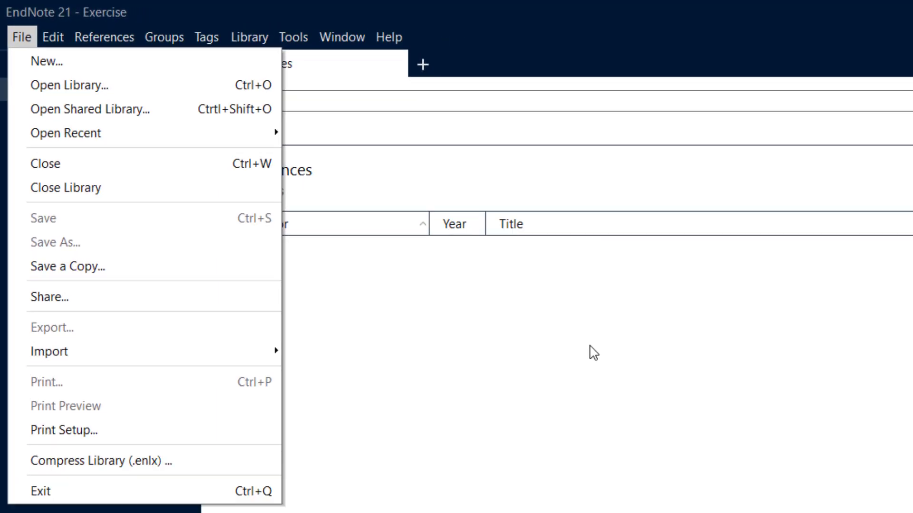
{"action": "left_click", "coordinate": [590, 346]}
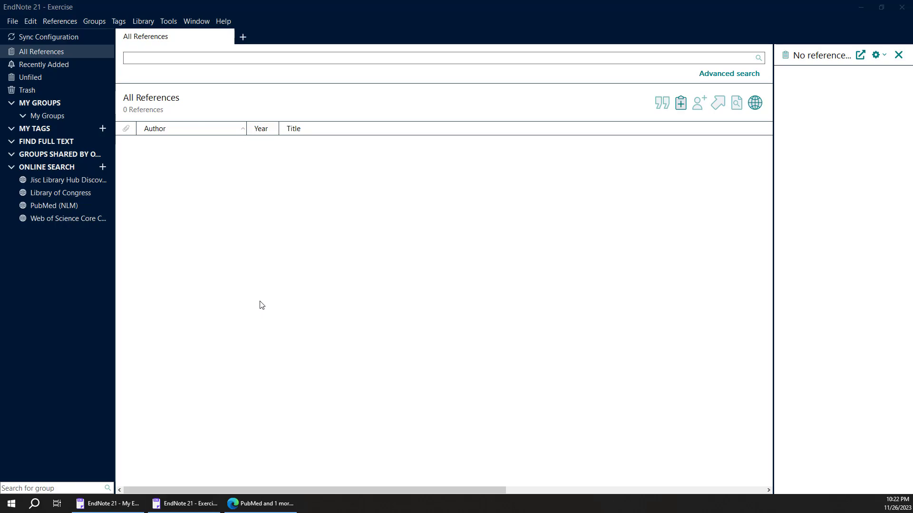
- Switch to PubMed in the Edge browser and search for "Food Safety pakistan"
{"action": "left_click", "coordinate": [255, 507]}
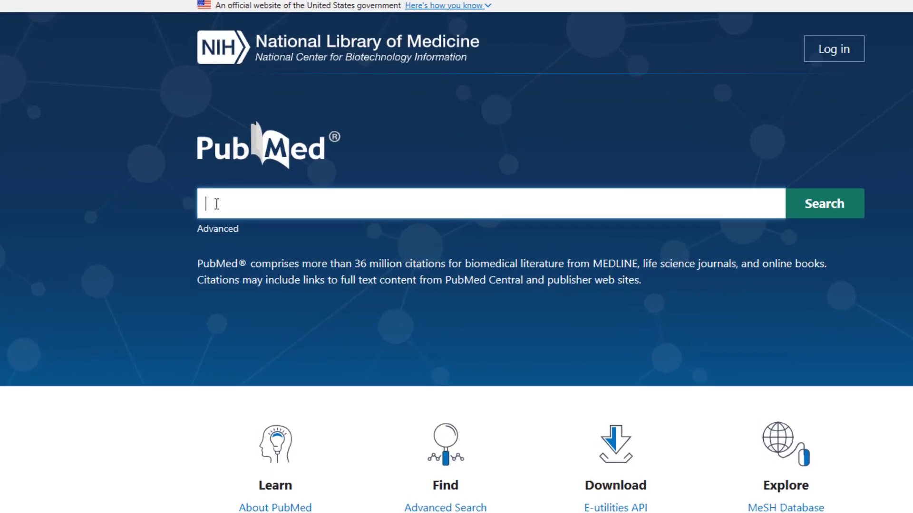
{"action": "left_click", "coordinate": [225, 183]}
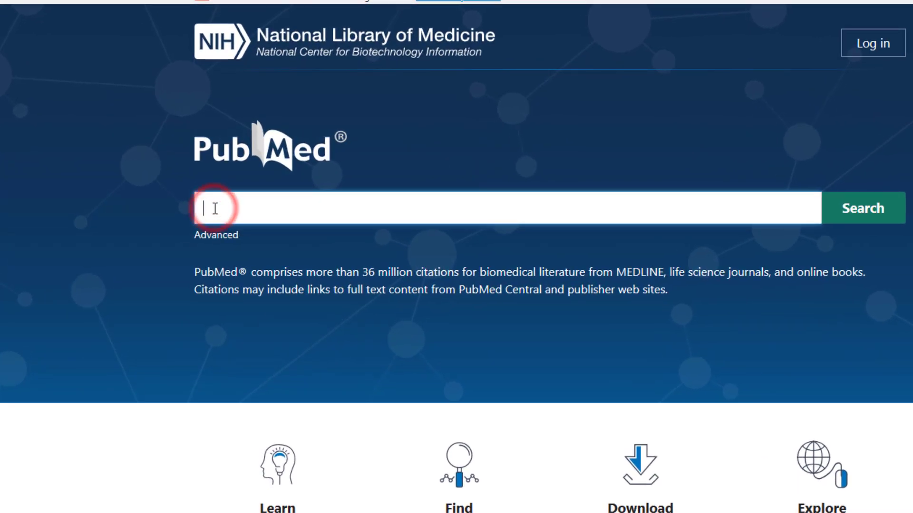
{"action": "type", "text": "F"}
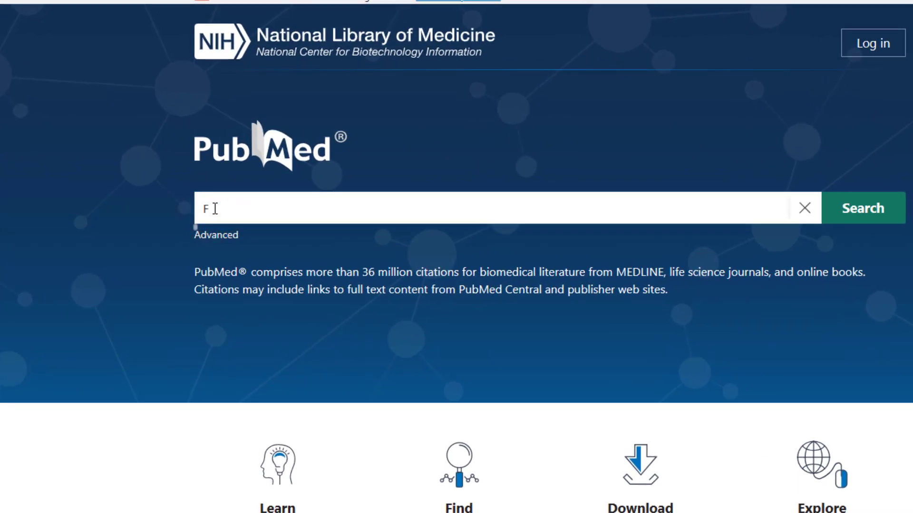
{"action": "left_click", "coordinate": [213, 208]}
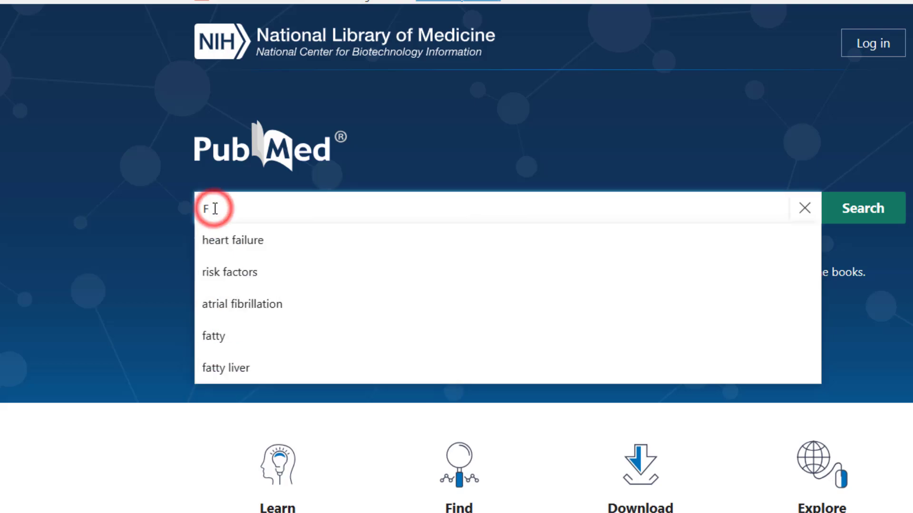
{"action": "type", "text": "ood Saf"}
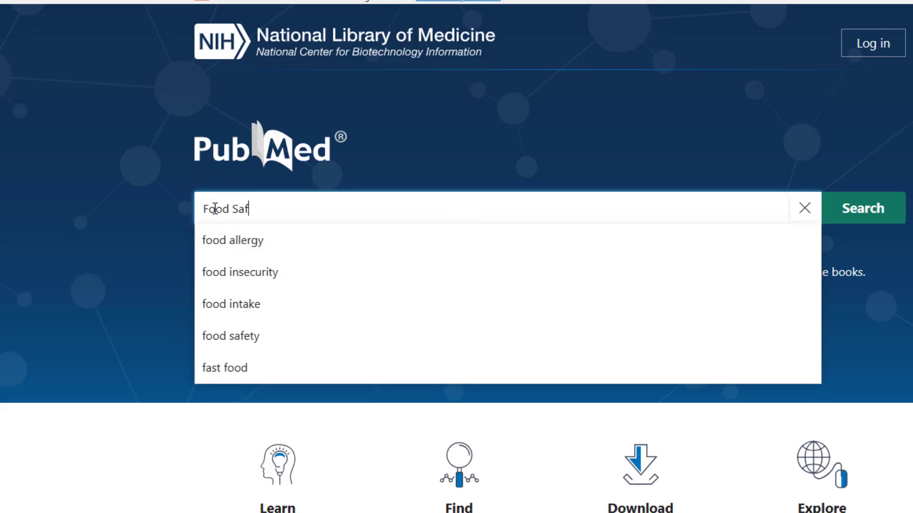
{"action": "type", "text": "ety pakistan"}
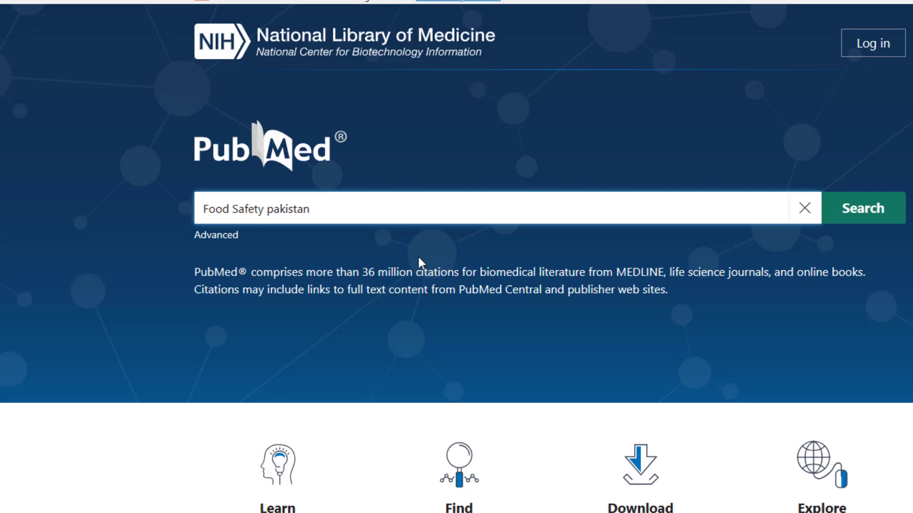
{"action": "key", "text": "Return"}
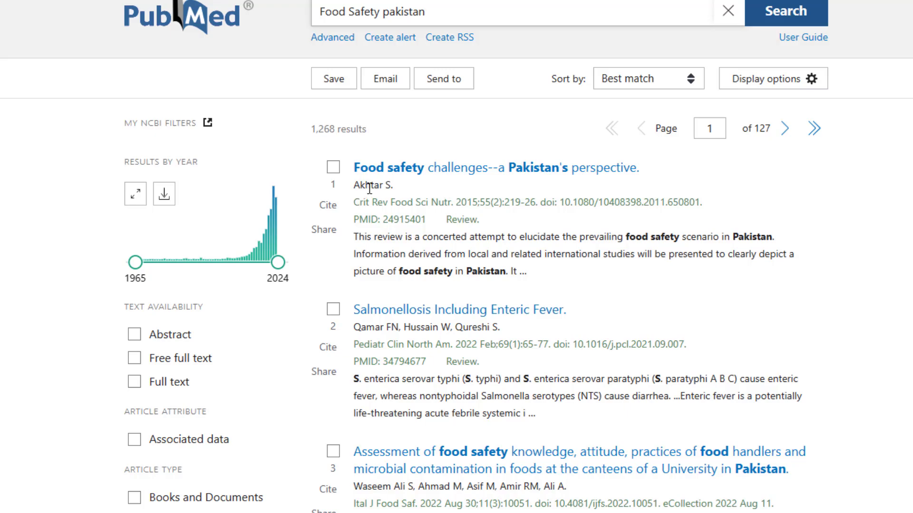
- Select the first result, "Food safety challenges--a Pakistan's perspective", and create a citation manager file for it
{"action": "left_click", "coordinate": [334, 169]}
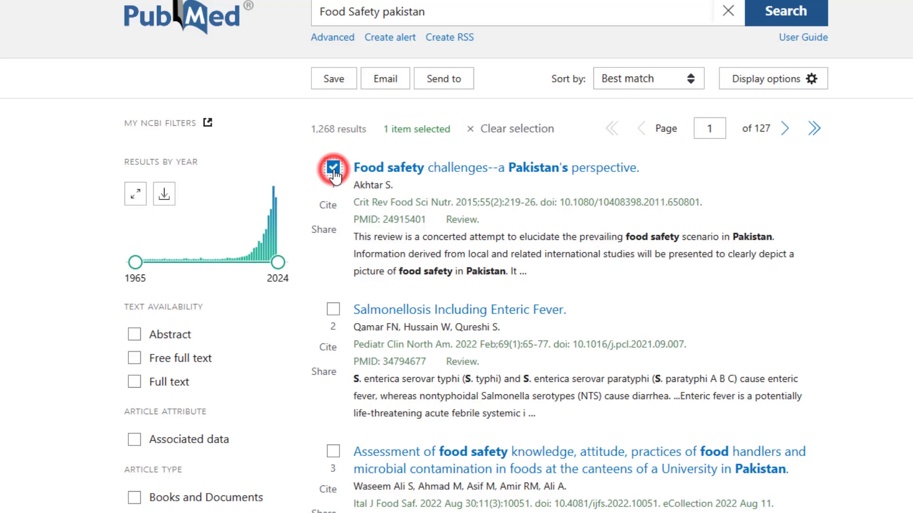
{"action": "left_click", "coordinate": [449, 81]}
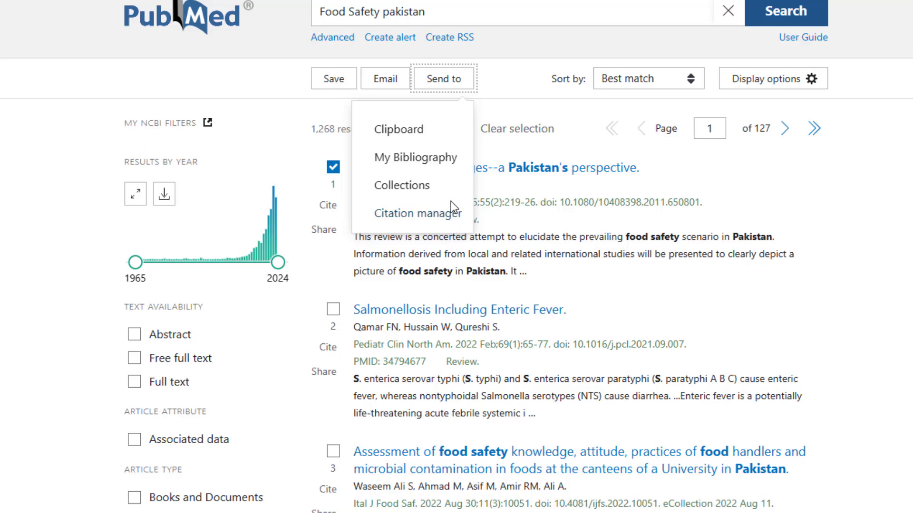
{"action": "left_click", "coordinate": [455, 215]}
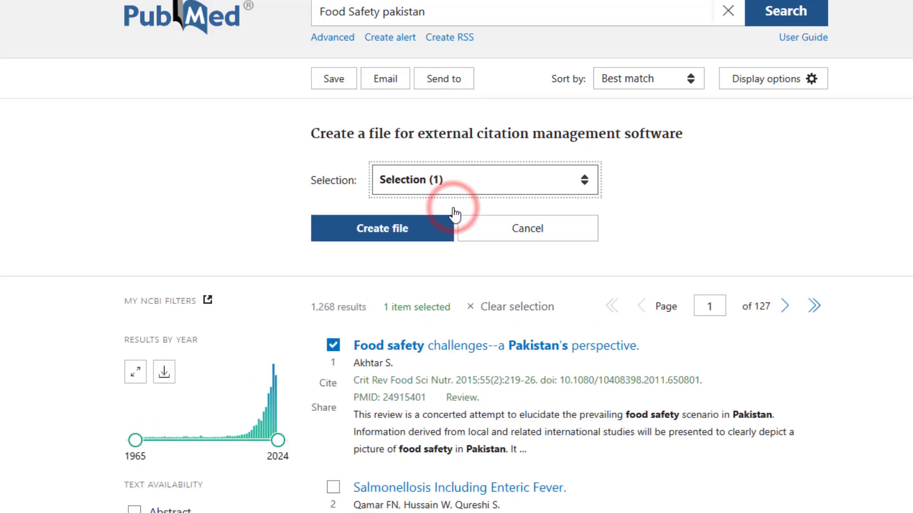
{"action": "left_click", "coordinate": [410, 235]}
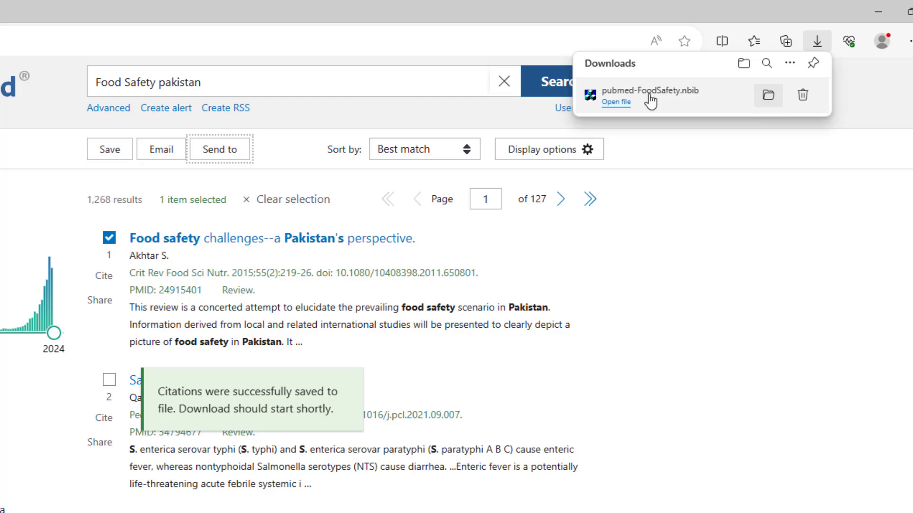
- Import the downloaded pubmed-FoodSafety.nbib into the Exercise library in EndNote, opening the file a second time from the browser
{"action": "left_click", "coordinate": [618, 102]}
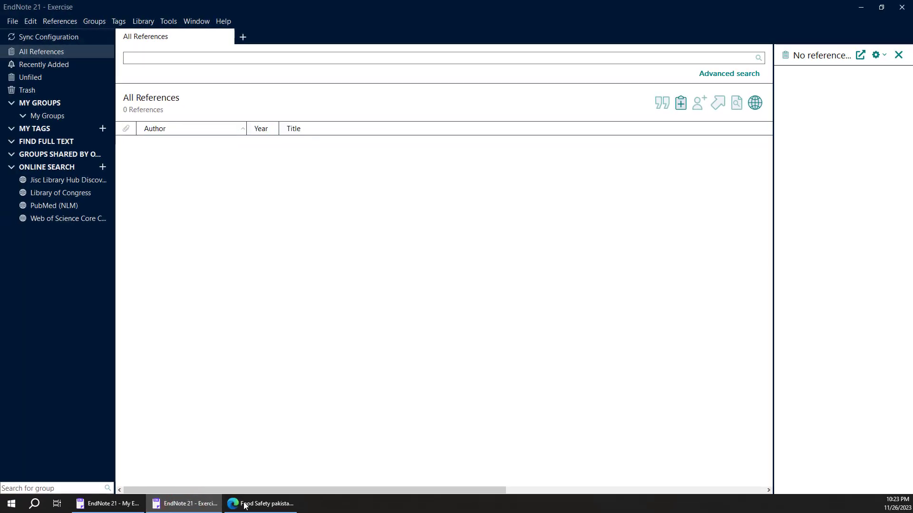
{"action": "left_click", "coordinate": [252, 504]}
{"action": "left_click", "coordinate": [680, 69]}
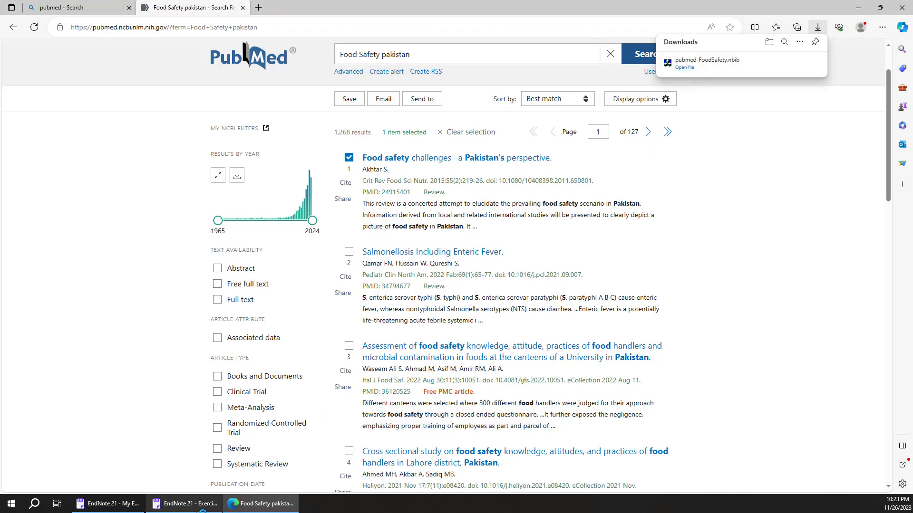
{"action": "left_click", "coordinate": [191, 504]}
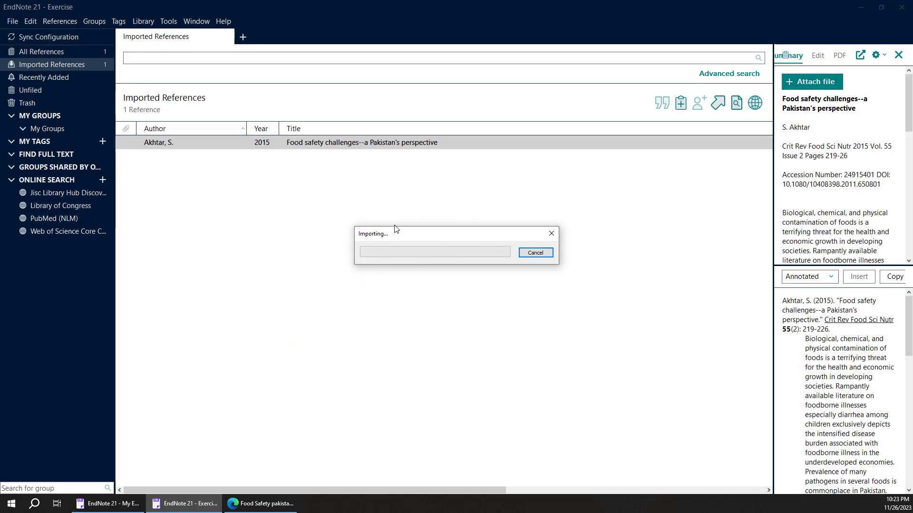
- Delete one of the two duplicate "Food safety challenges--a Pakistan's perspective" references and select the remaining one
{"action": "left_click", "coordinate": [269, 197]}
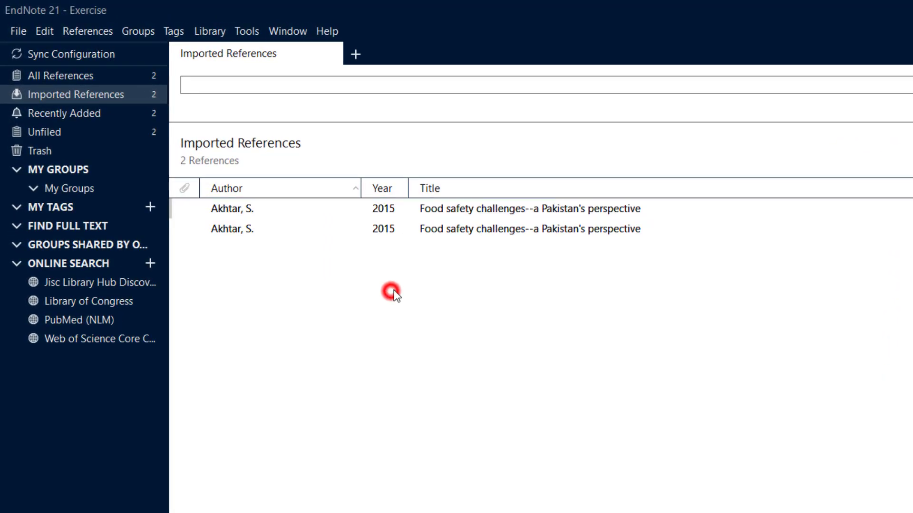
{"action": "left_click", "coordinate": [467, 215]}
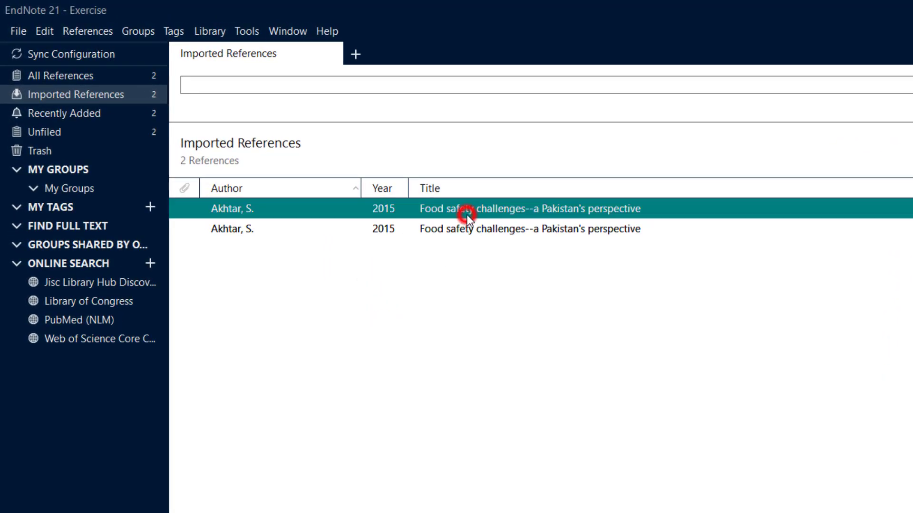
{"action": "key", "text": "Delete"}
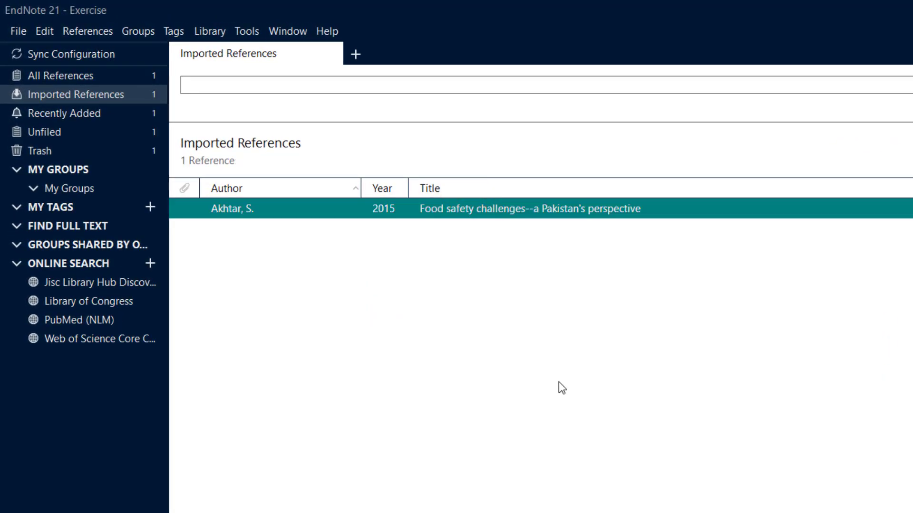
{"action": "left_click", "coordinate": [559, 383]}
{"action": "left_click", "coordinate": [480, 215]}
- Back in the browser's PubMed results, deselect the first article and select four others, including results 2, 3 and 4
{"action": "left_click", "coordinate": [260, 505]}
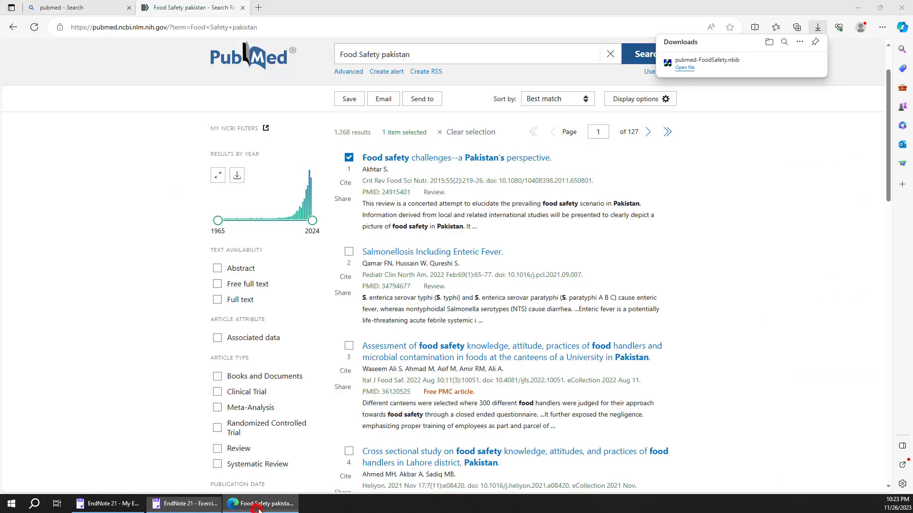
{"action": "left_click", "coordinate": [349, 251]}
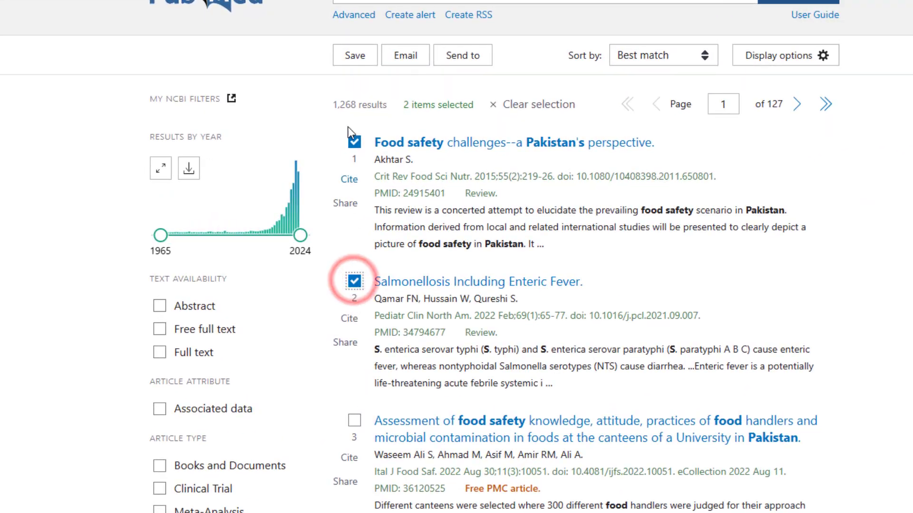
{"action": "left_click", "coordinate": [354, 141]}
{"action": "scroll", "coordinate": [338, 256], "scroll_direction": "down", "scroll_amount": 4}
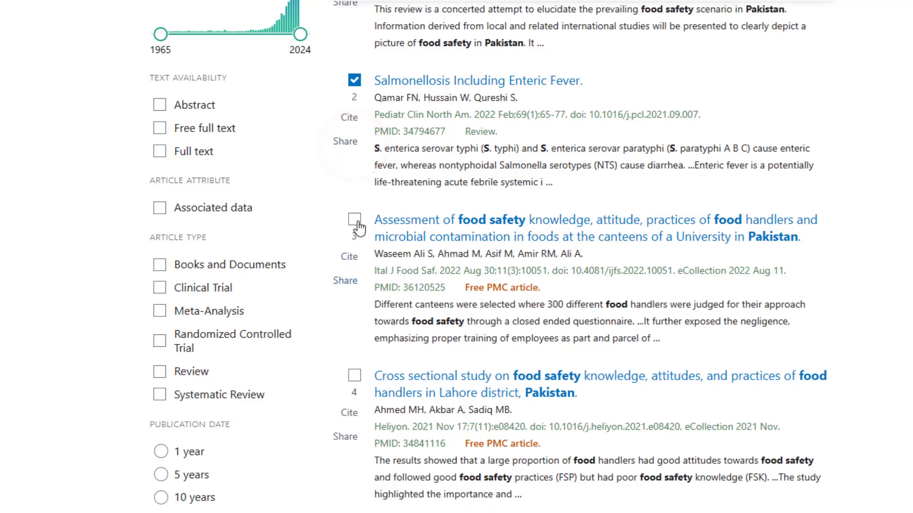
{"action": "left_click", "coordinate": [356, 223]}
{"action": "left_click", "coordinate": [357, 377]}
{"action": "scroll", "coordinate": [421, 208], "scroll_direction": "up", "scroll_amount": 6}
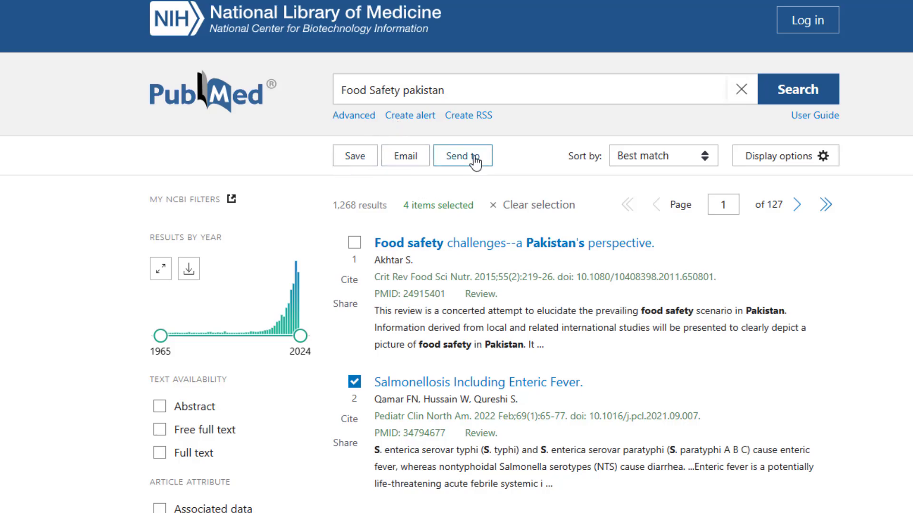
- Create a citation manager file from the four selected PubMed articles
{"action": "left_click", "coordinate": [487, 164]}
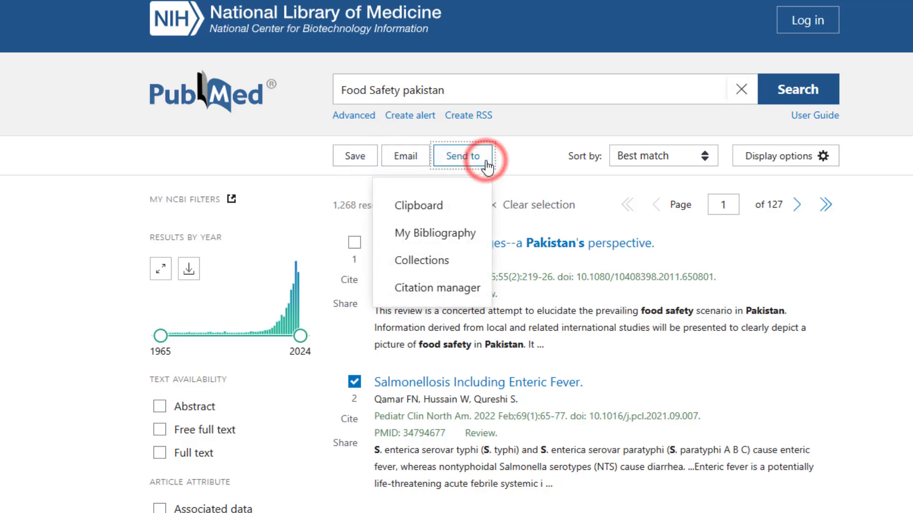
{"action": "left_click", "coordinate": [482, 291]}
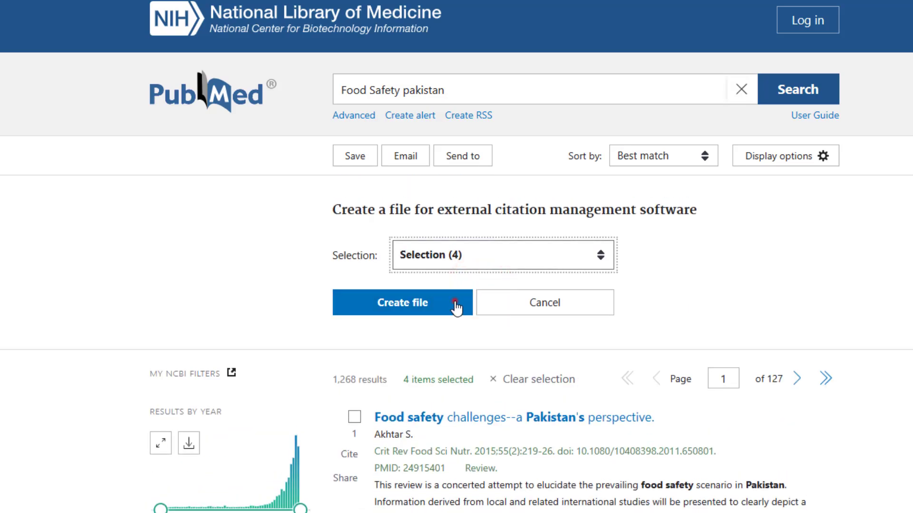
{"action": "left_click", "coordinate": [456, 305]}
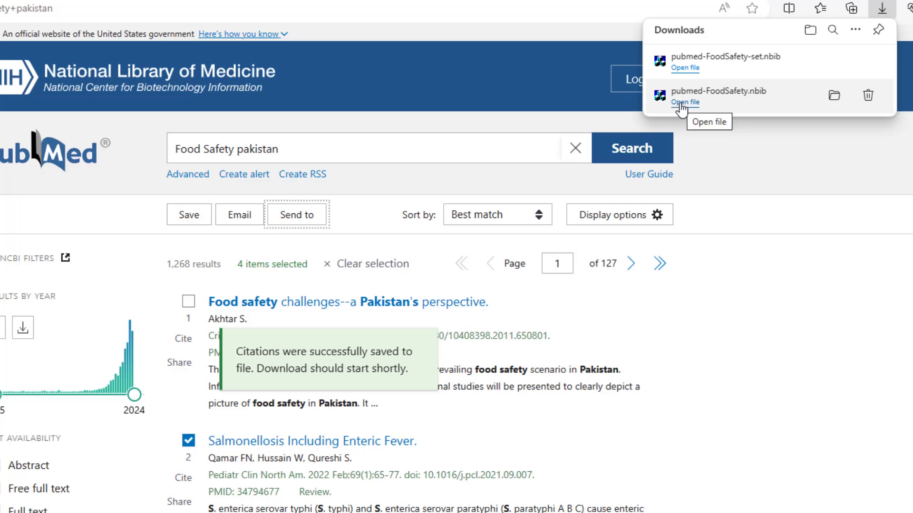
- Import the downloaded pubmed-FoodSafety-set.nbib into the Exercise library in EndNote and show the Imported References group
{"action": "left_click", "coordinate": [685, 68]}
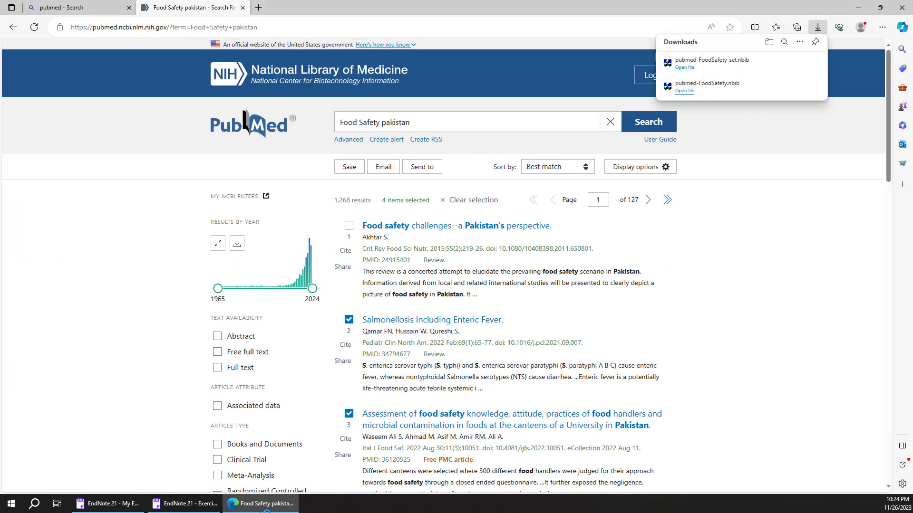
{"action": "left_click", "coordinate": [196, 503]}
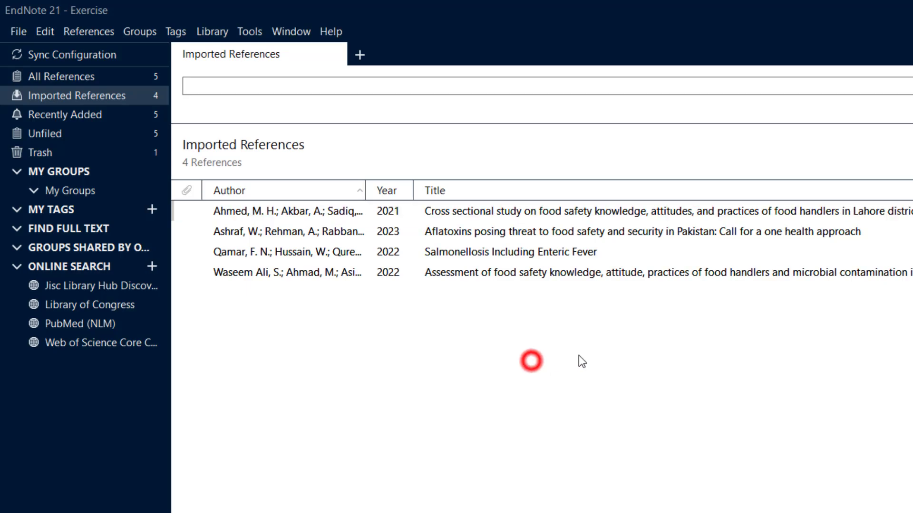
{"action": "left_click_drag", "start_coordinate": [584, 360], "coordinate": [369, 238]}
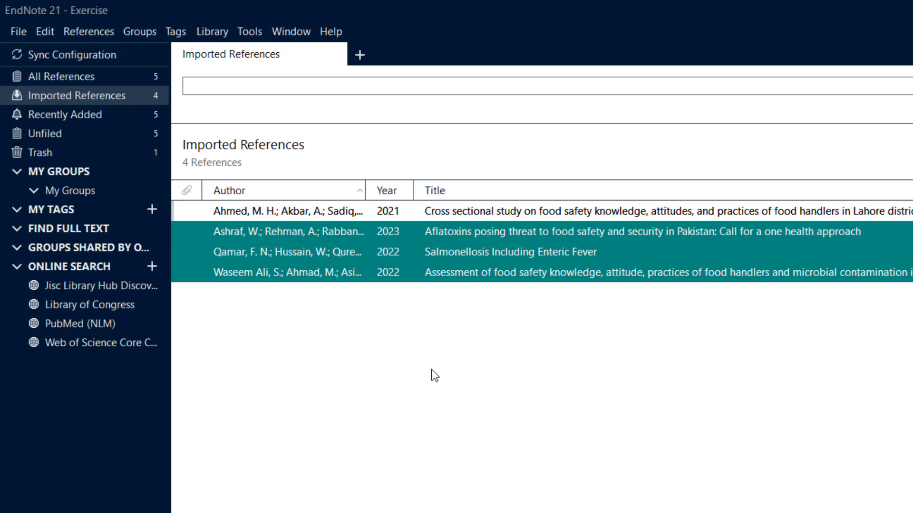
{"action": "left_click", "coordinate": [120, 97]}
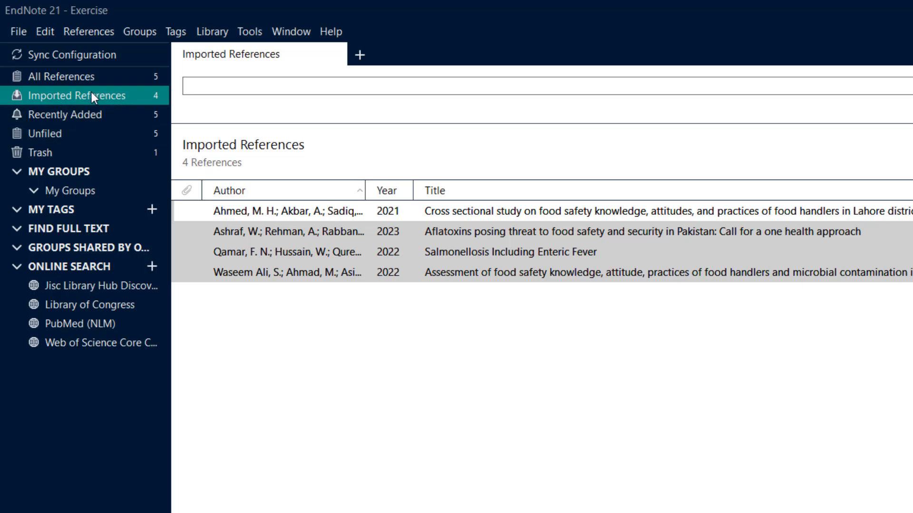
- Compare the references listed in the Imported References group with those in All References, highlighting the entries in each
{"action": "left_click", "coordinate": [352, 326]}
{"action": "left_click_drag", "start_coordinate": [405, 336], "coordinate": [290, 211]}
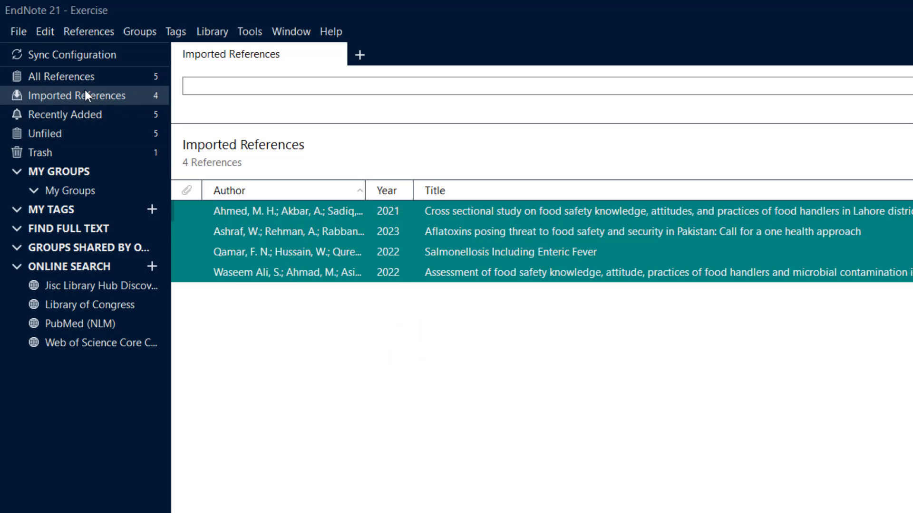
{"action": "left_click", "coordinate": [73, 81]}
{"action": "left_click", "coordinate": [329, 347]}
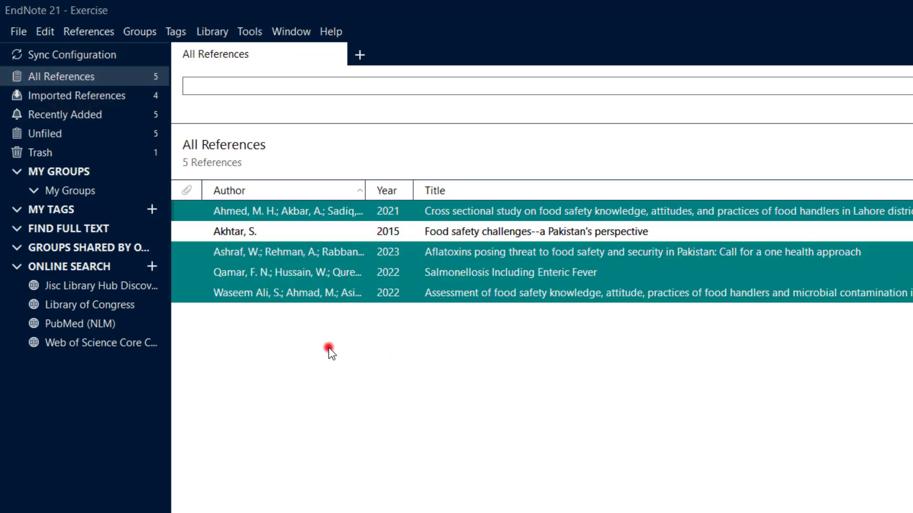
{"action": "left_click", "coordinate": [409, 231]}
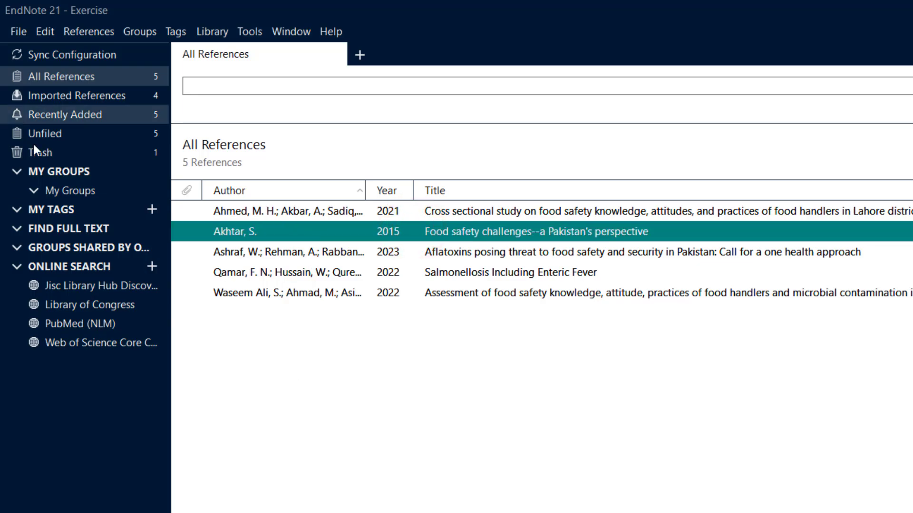
{"action": "left_click", "coordinate": [67, 98]}
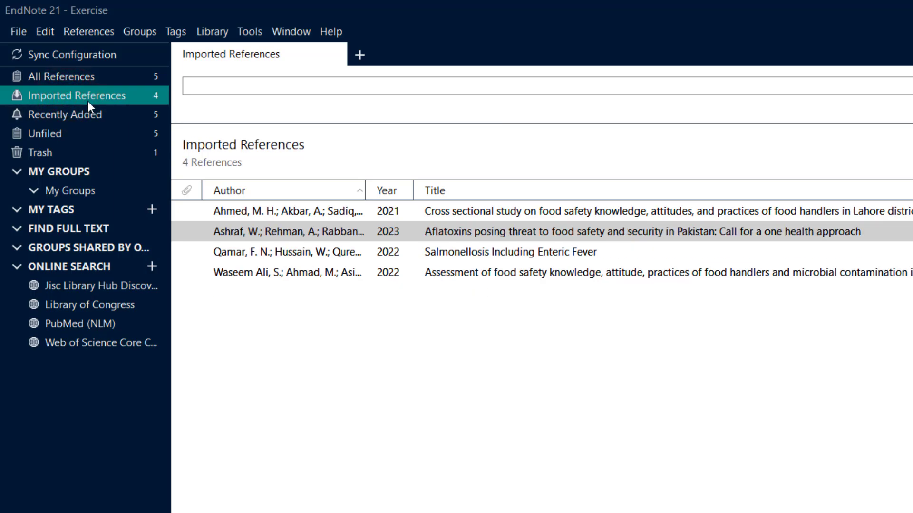
{"action": "left_click_drag", "start_coordinate": [350, 328], "coordinate": [232, 205]}
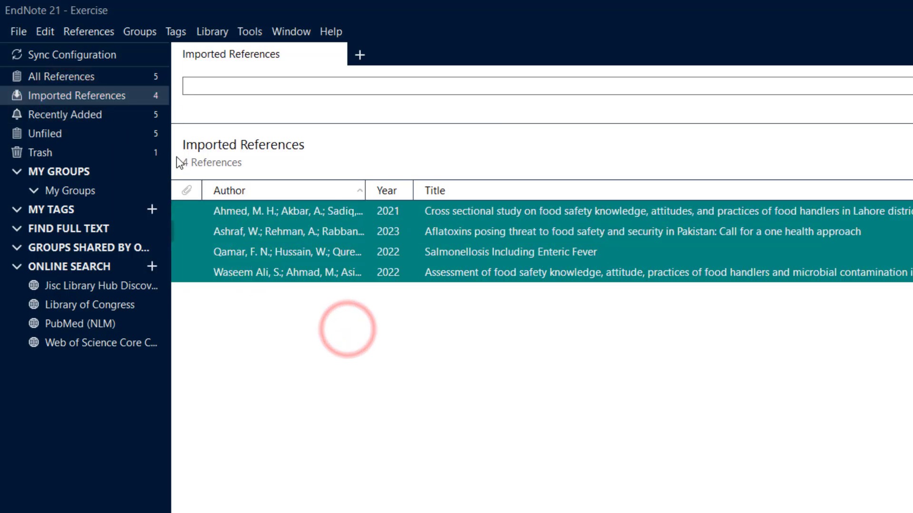
{"action": "left_click", "coordinate": [81, 79]}
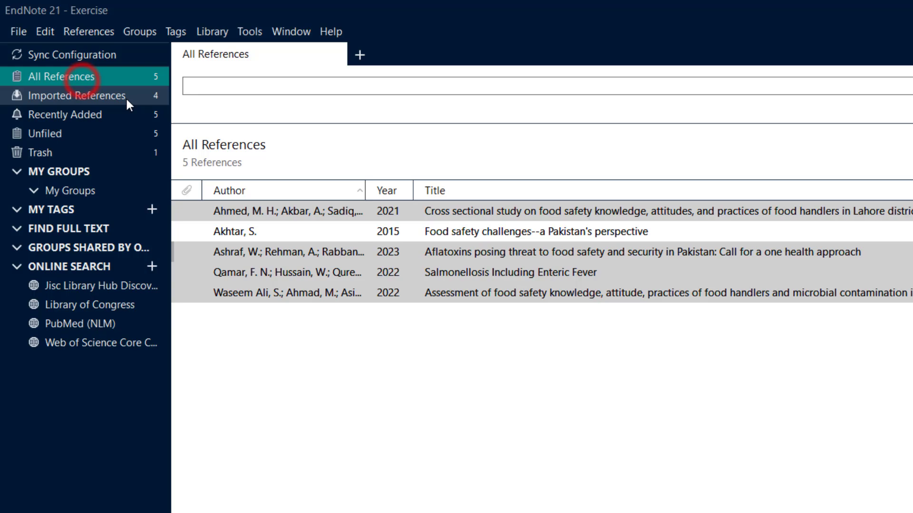
{"action": "left_click", "coordinate": [316, 333]}
{"action": "left_click_drag", "start_coordinate": [418, 363], "coordinate": [245, 204]}
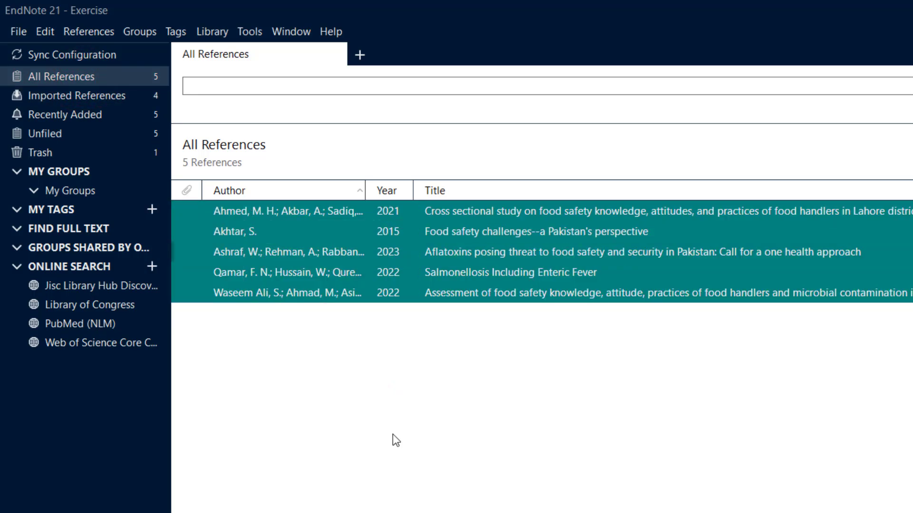
{"action": "left_click", "coordinate": [326, 384]}
- Sort all references by author in descending order, by year, and by title
{"action": "left_click", "coordinate": [262, 187]}
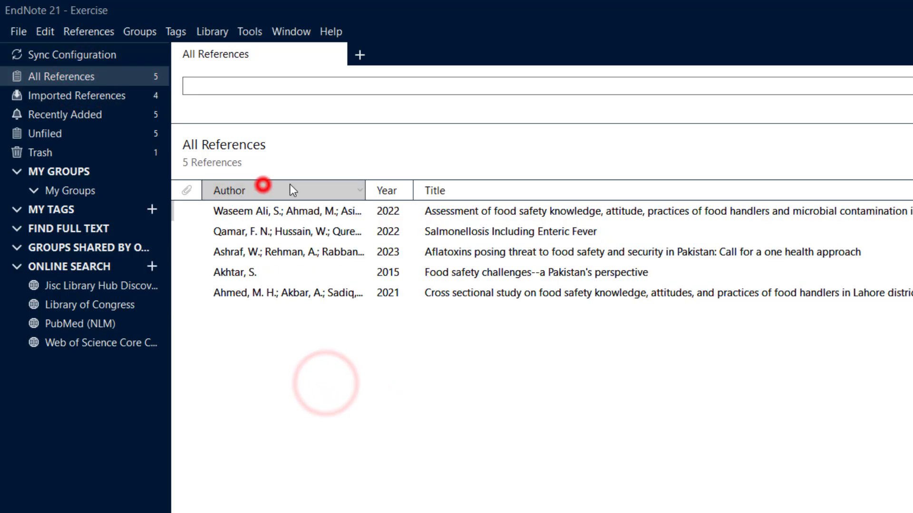
{"action": "left_click", "coordinate": [375, 192]}
{"action": "left_click", "coordinate": [446, 190]}
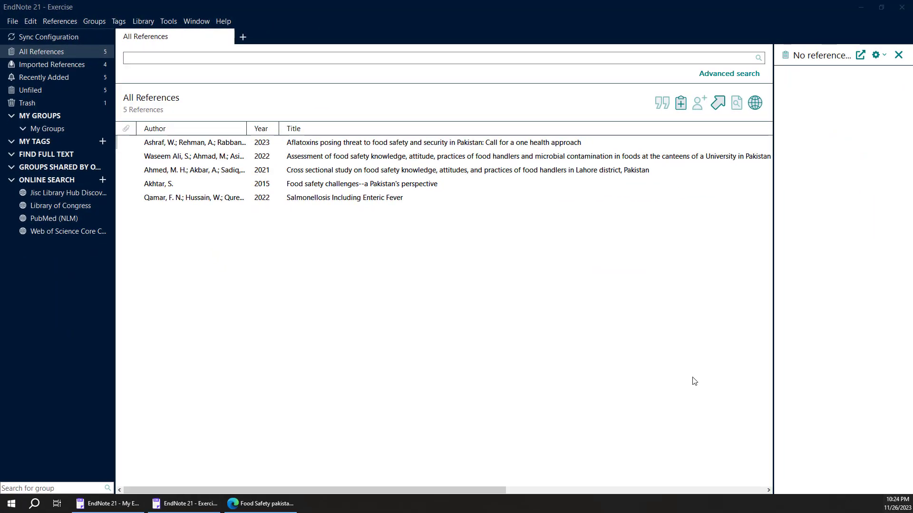
- Narrow the Title column so the Journal, Last Updated and Reference Type columns fit in view, and sort the references by journal
{"action": "left_click_drag", "start_coordinate": [344, 489], "coordinate": [430, 490]}
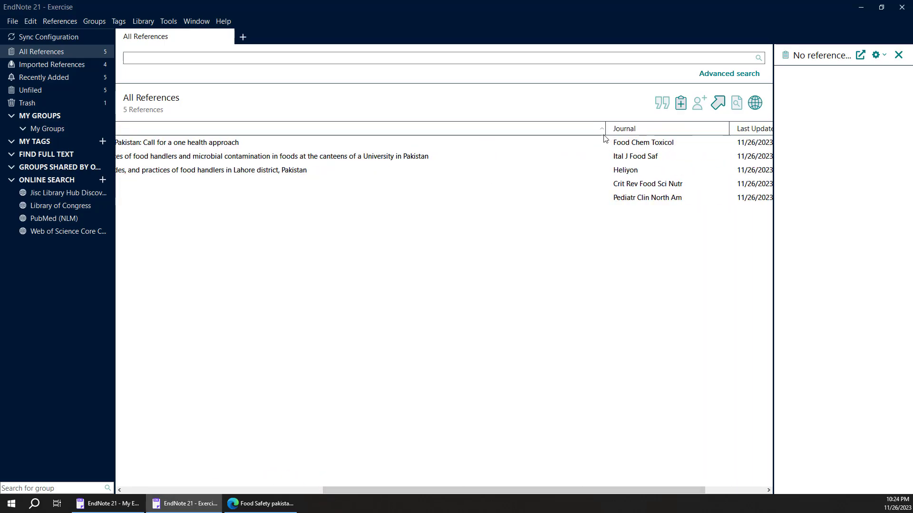
{"action": "left_click_drag", "start_coordinate": [605, 128], "coordinate": [289, 172]}
{"action": "left_click_drag", "start_coordinate": [296, 128], "coordinate": [458, 165]}
{"action": "left_click", "coordinate": [504, 128]}
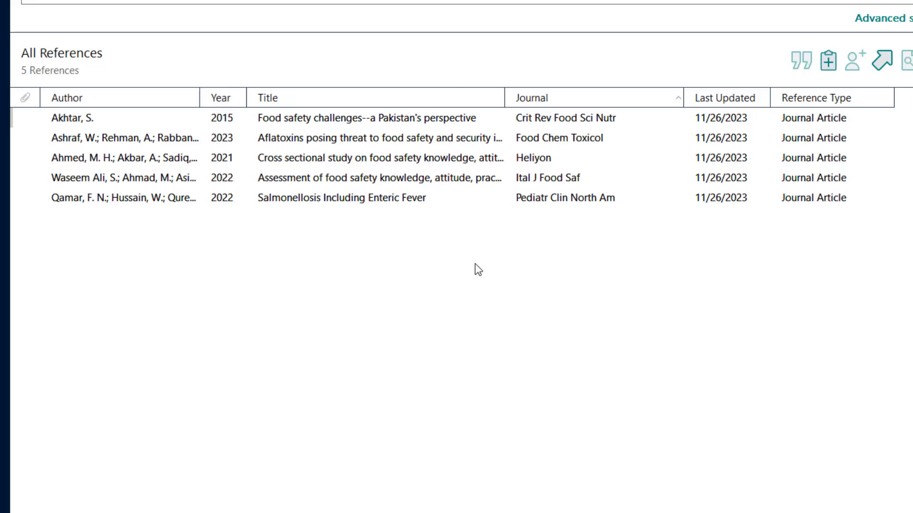
- Select the "Aflatoxins posing threat to food safety and security in Pakistan" reference, widen its details pane, and open its fields for editing
{"action": "left_click", "coordinate": [540, 201]}
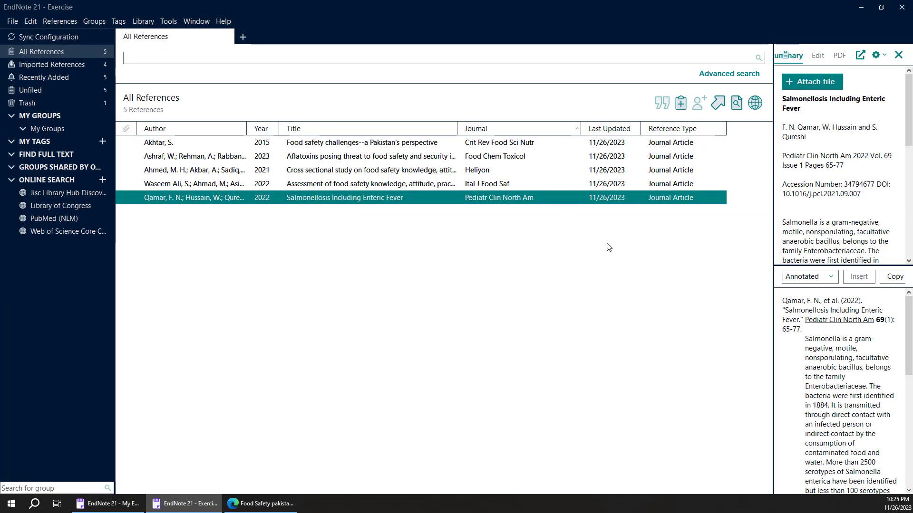
{"action": "left_click", "coordinate": [292, 156]}
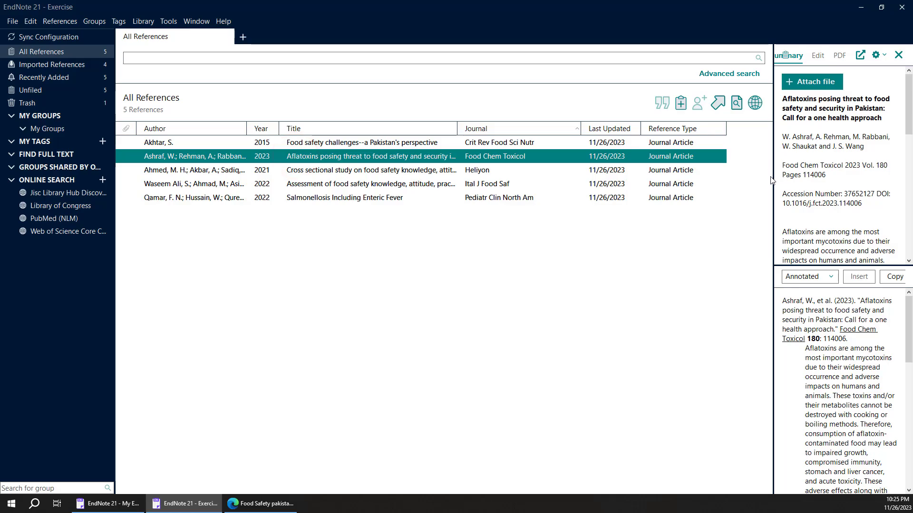
{"action": "left_click_drag", "start_coordinate": [772, 182], "coordinate": [673, 184]}
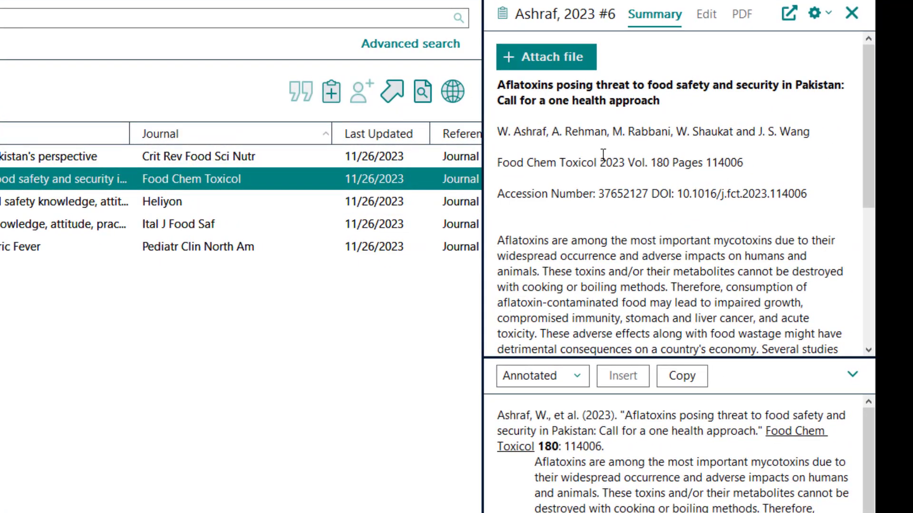
{"action": "left_click", "coordinate": [708, 16]}
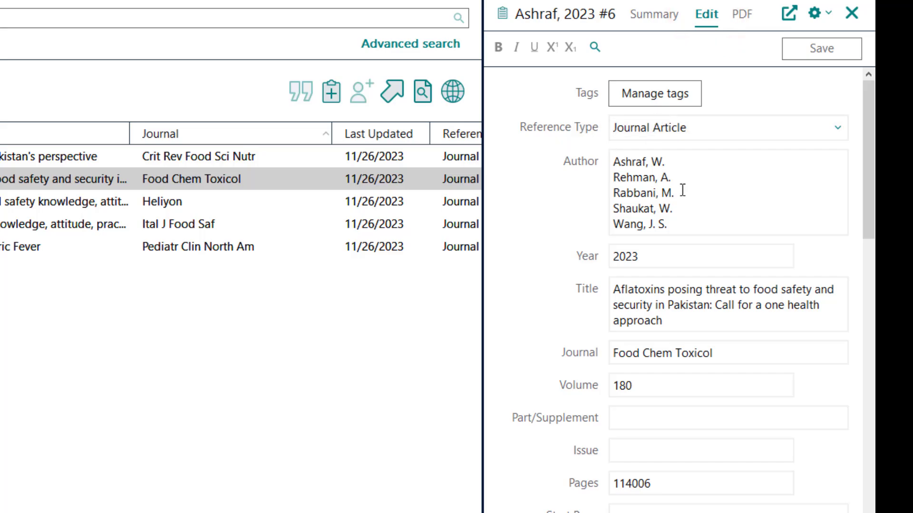
- Examine the available reference types and the reference's Author, Year, Title, Journal, Volume and Pages fields
{"action": "left_click", "coordinate": [649, 127]}
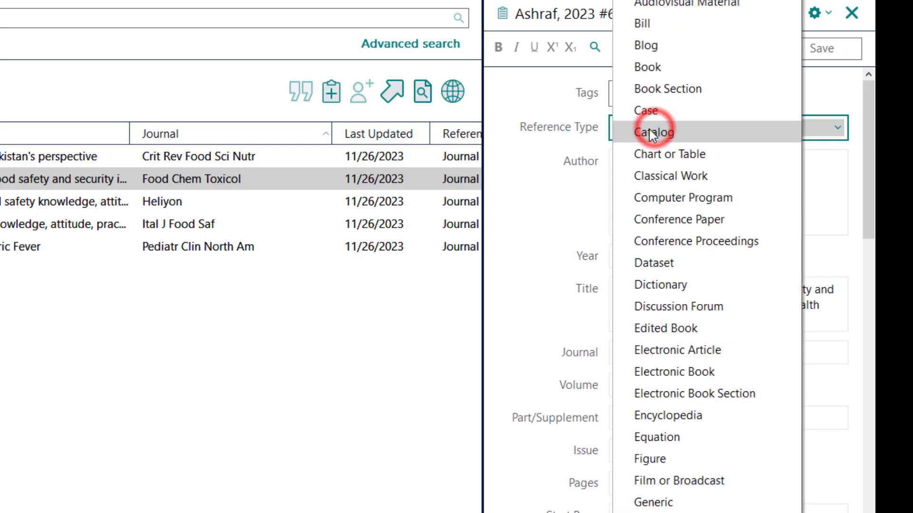
{"action": "key", "text": "Escape"}
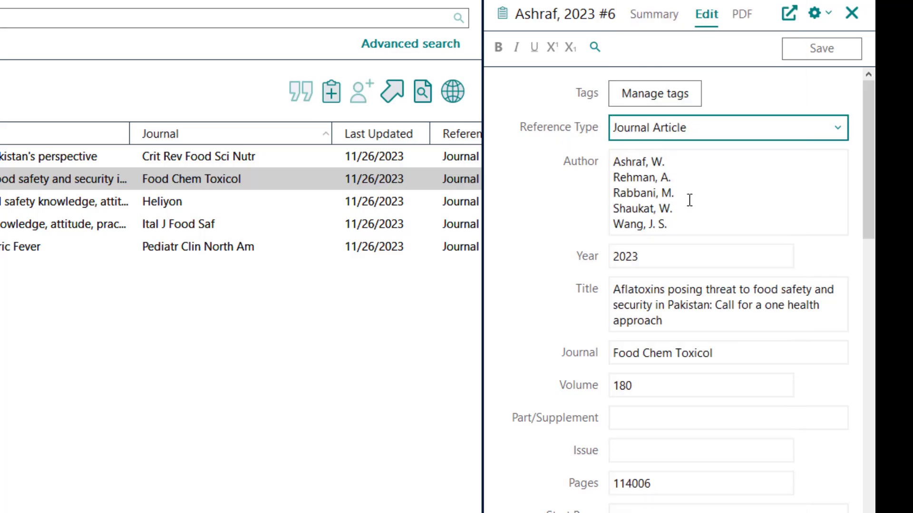
{"action": "left_click", "coordinate": [663, 227]}
{"action": "left_click", "coordinate": [637, 253]}
{"action": "left_click", "coordinate": [637, 305]}
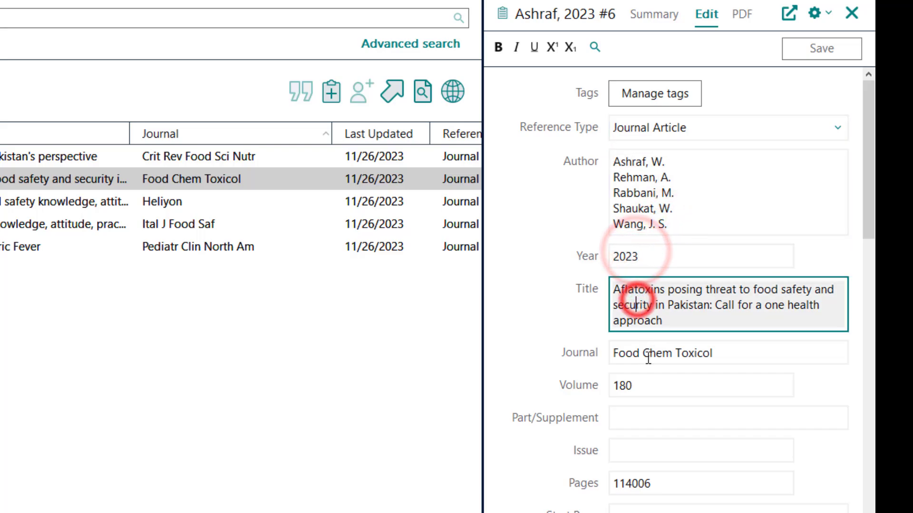
{"action": "left_click", "coordinate": [645, 356]}
{"action": "left_click", "coordinate": [633, 385]}
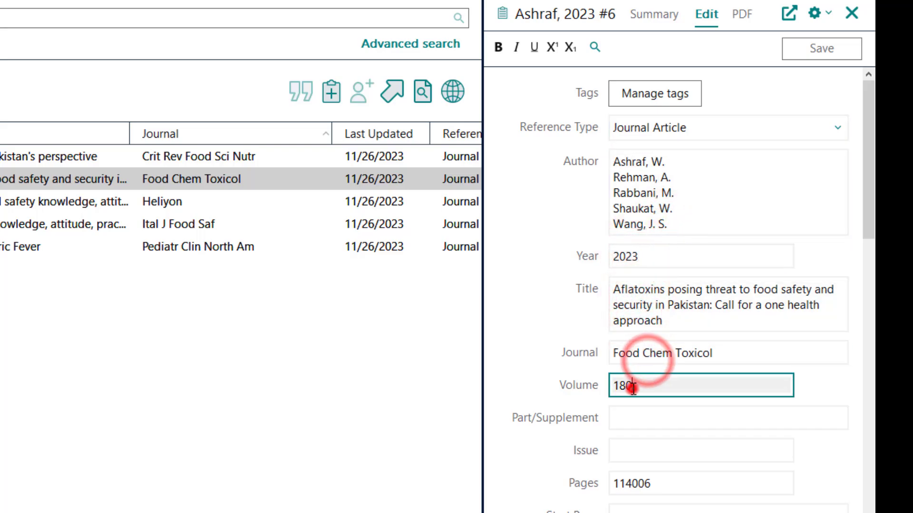
{"action": "left_click", "coordinate": [646, 484]}
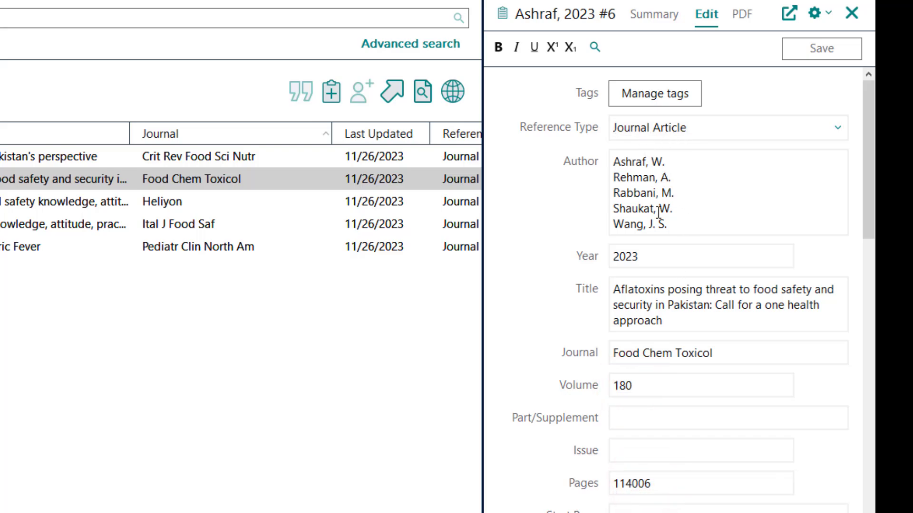
{"action": "left_click_drag", "start_coordinate": [668, 230], "coordinate": [607, 169]}
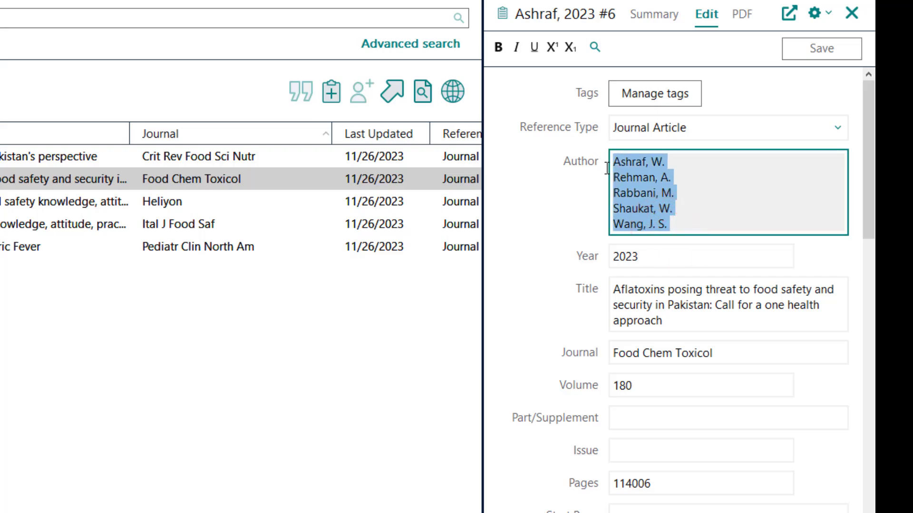
{"action": "left_click", "coordinate": [648, 197]}
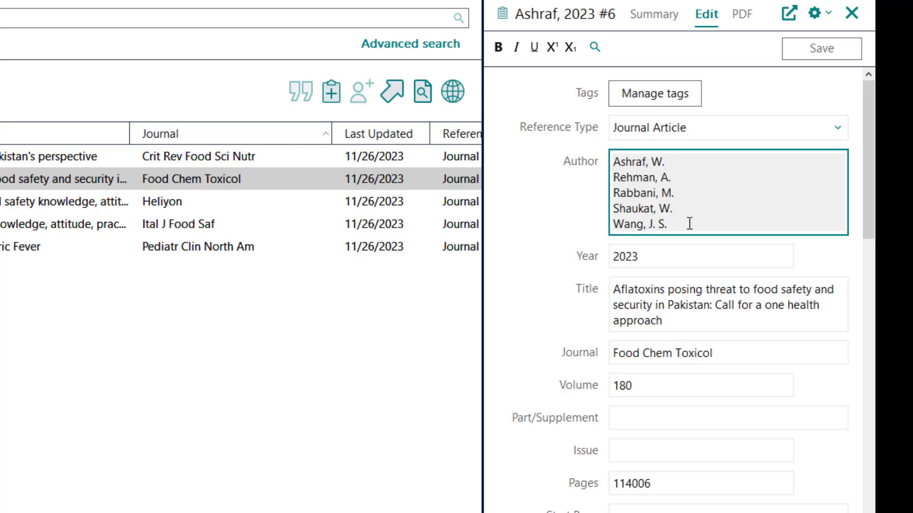
- Set the Aflatoxins reference's year to 2022, check it in the reference list, and restore the year to 2023
{"action": "left_click", "coordinate": [637, 256]}
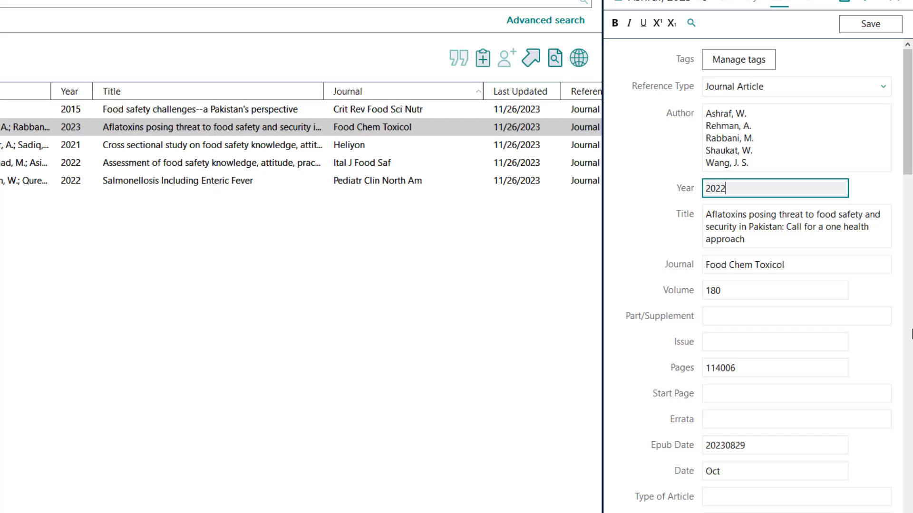
{"action": "left_click", "coordinate": [73, 129]}
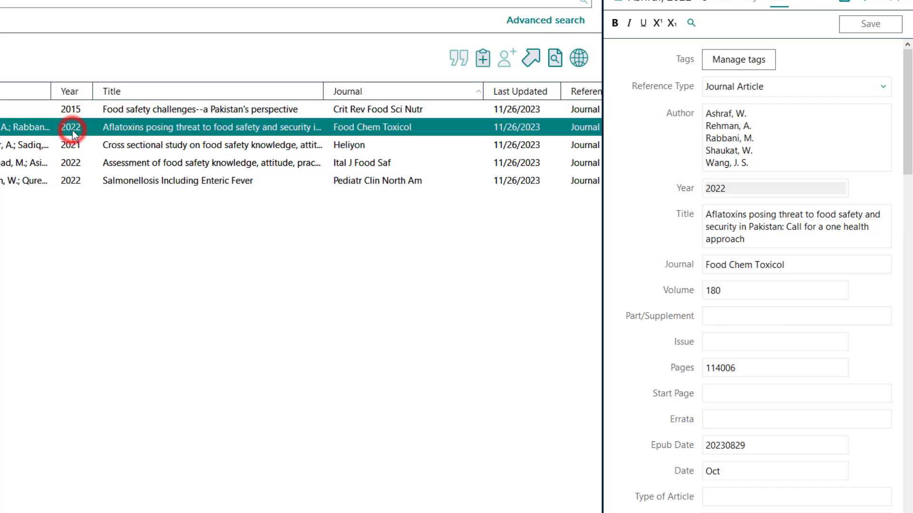
{"action": "left_click", "coordinate": [743, 191]}
{"action": "key", "text": "BackSpace"}
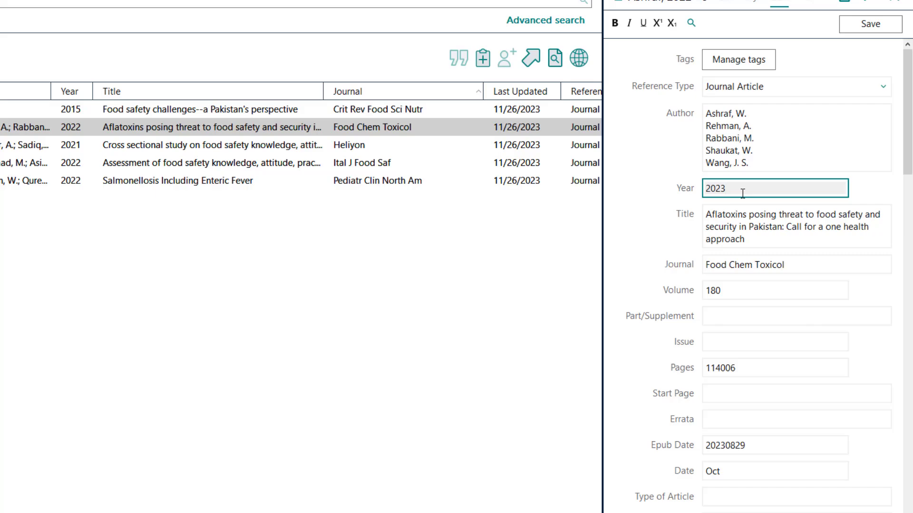
{"action": "left_click", "coordinate": [306, 262]}
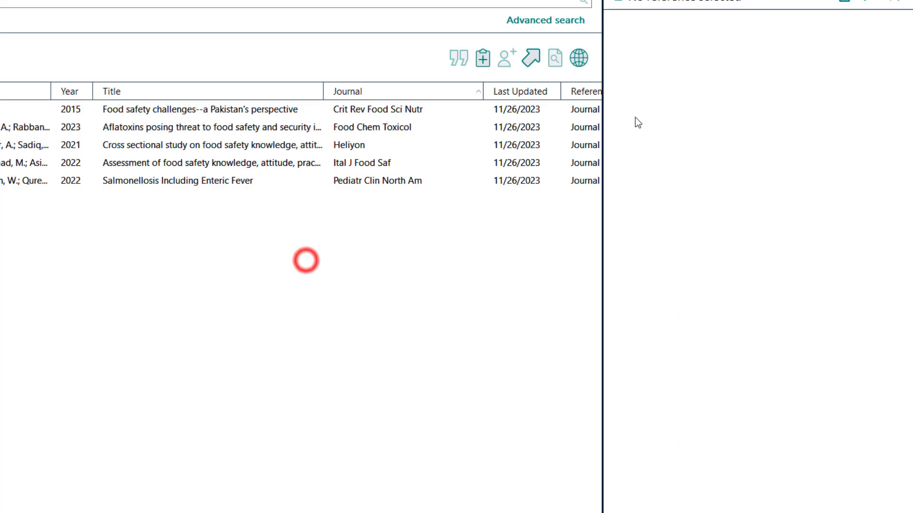
- View the editable fields of the "Food safety challenges--a Pakistan's perspective" reference and the PDF attachment view of the Aflatoxins reference
{"action": "left_click", "coordinate": [309, 136]}
{"action": "left_click", "coordinate": [361, 109]}
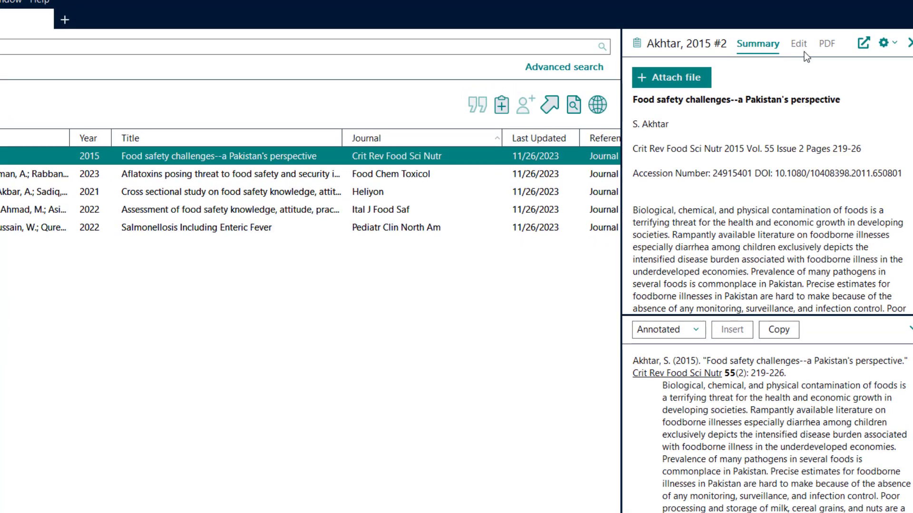
{"action": "left_click", "coordinate": [802, 45]}
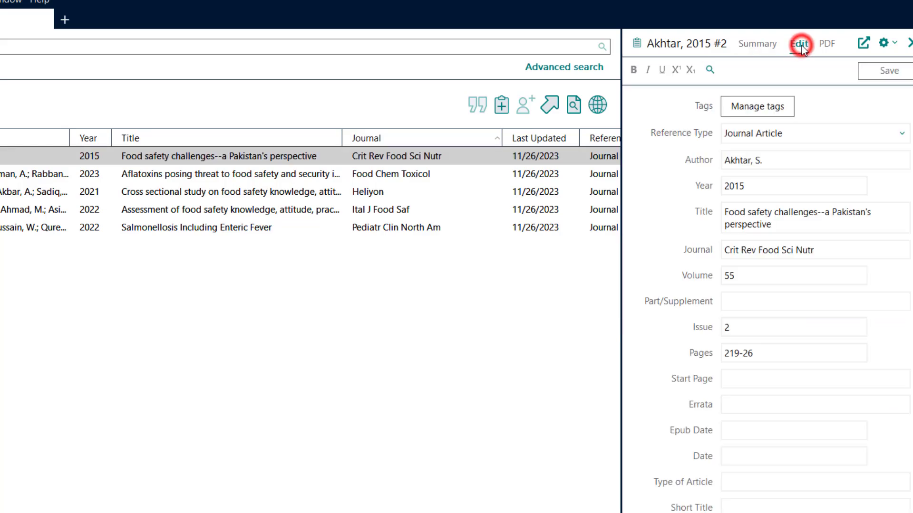
{"action": "left_click", "coordinate": [539, 174]}
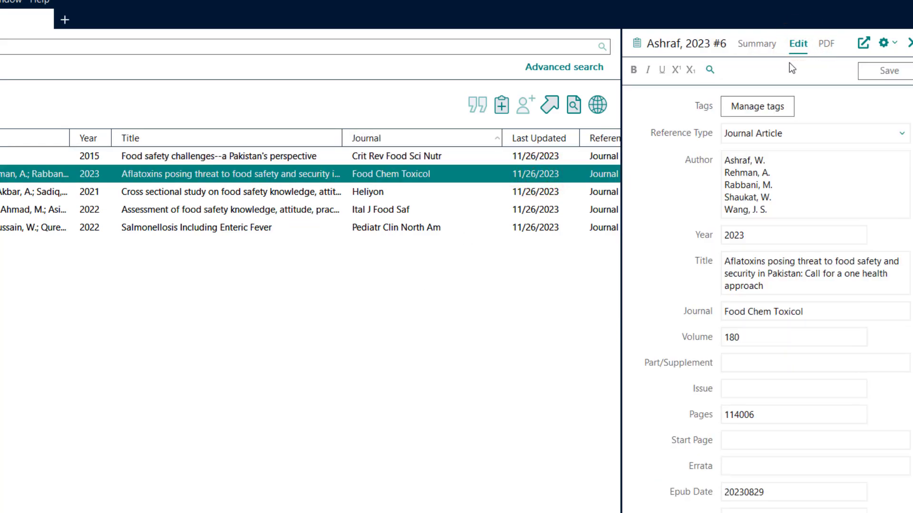
{"action": "left_click", "coordinate": [826, 46]}
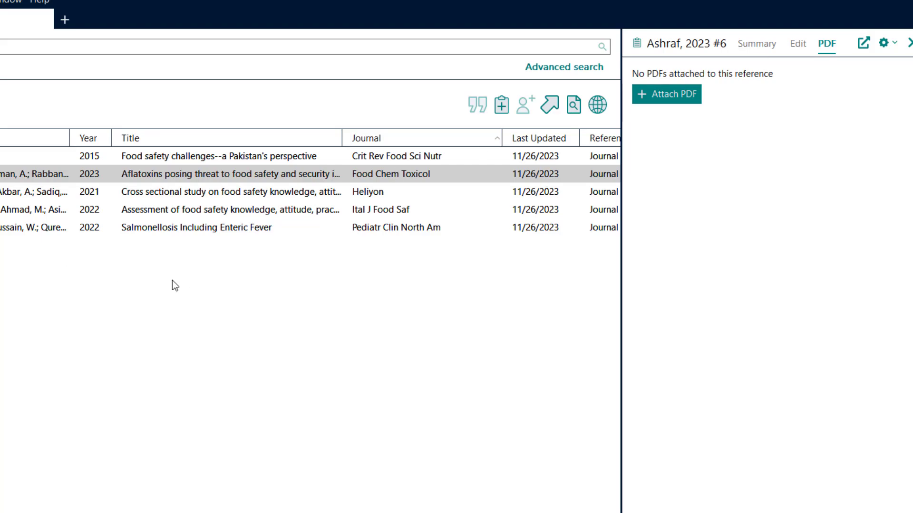
{"action": "left_click", "coordinate": [326, 289]}
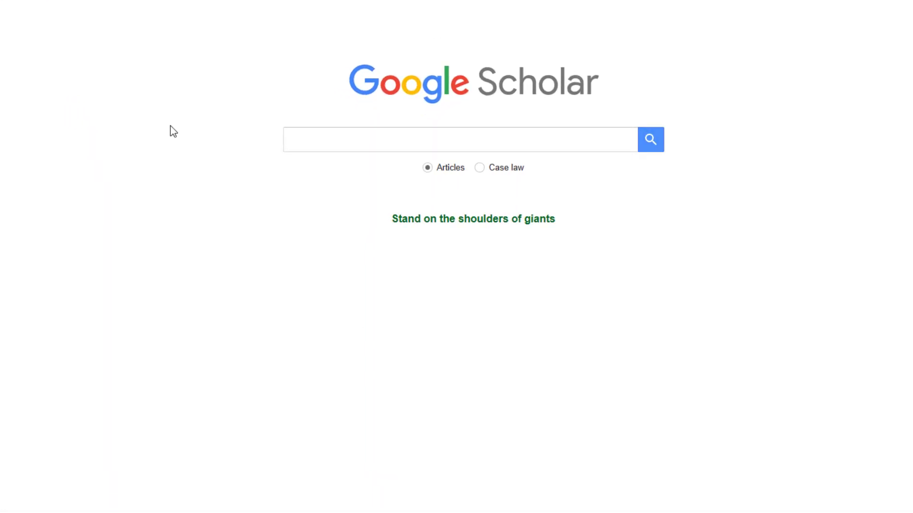
- Switch to Google Scholar, search for "Food Safety pakistan", and look through the article results
{"action": "left_click", "coordinate": [379, 141]}
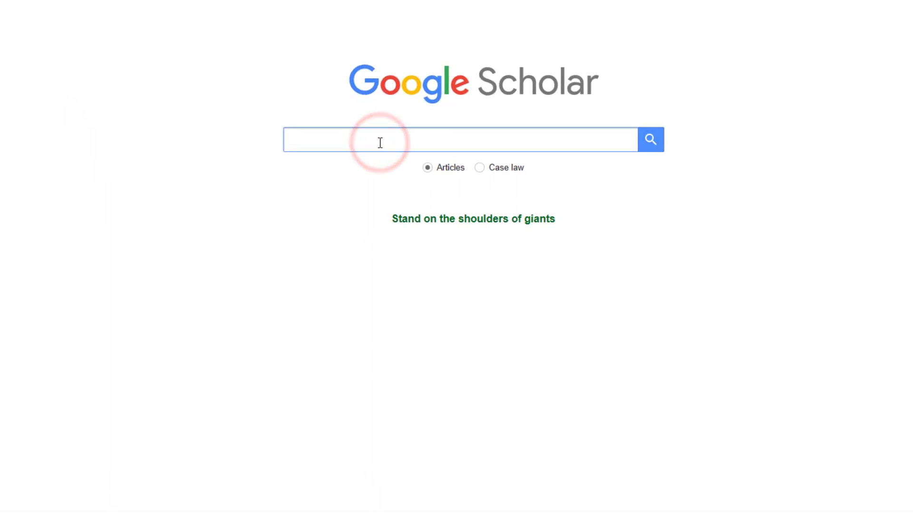
{"action": "type", "text": "Food Safety pakistan"}
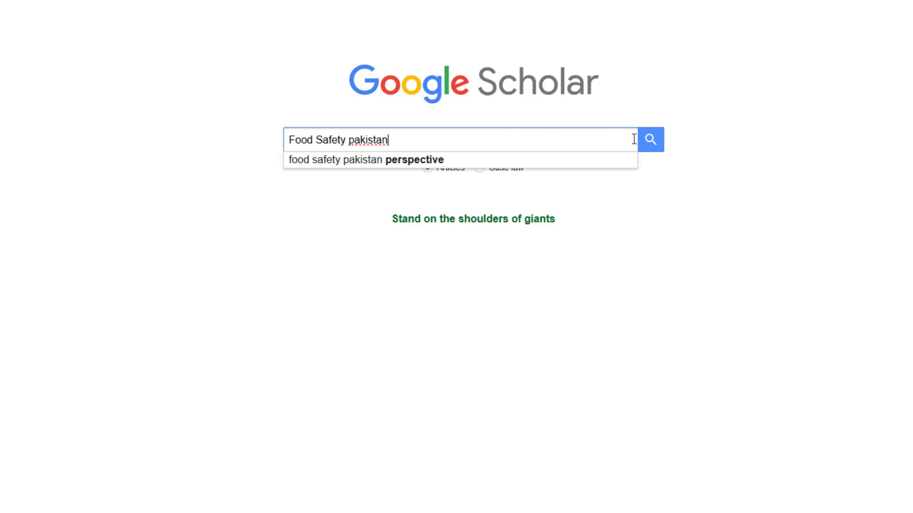
{"action": "left_click", "coordinate": [656, 141]}
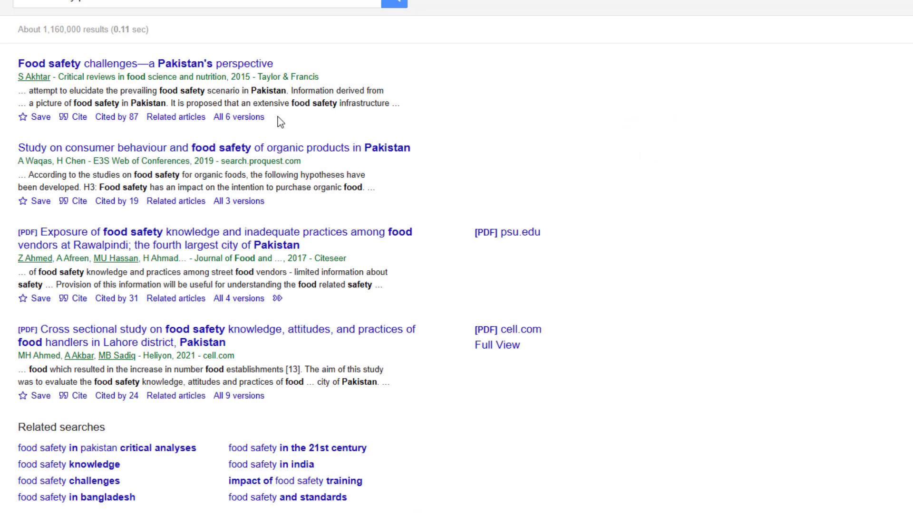
{"action": "scroll", "coordinate": [173, 287], "scroll_direction": "down", "scroll_amount": 4}
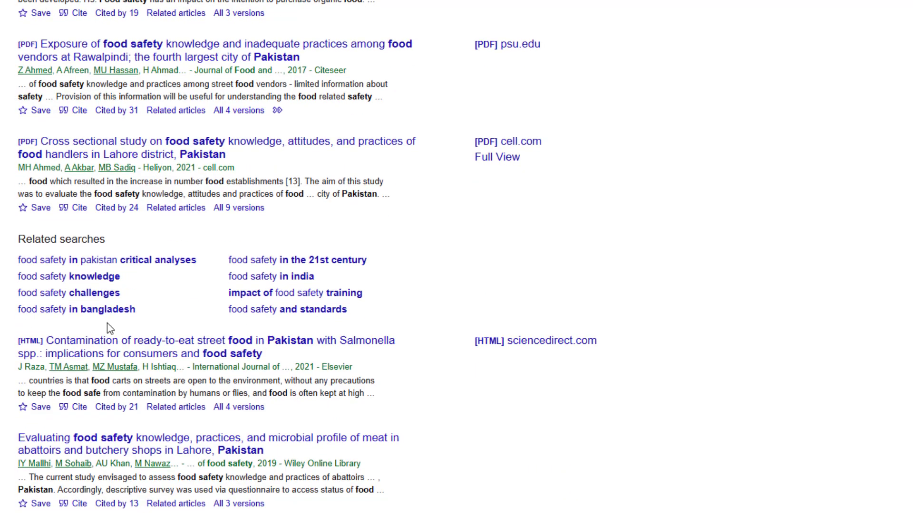
- Export the "Evaluating food safety knowledge, practices, and microbial profile of meat" citation in EndNote format and open scholar (12).enw to import it
{"action": "scroll", "coordinate": [107, 328], "scroll_direction": "down", "scroll_amount": 6}
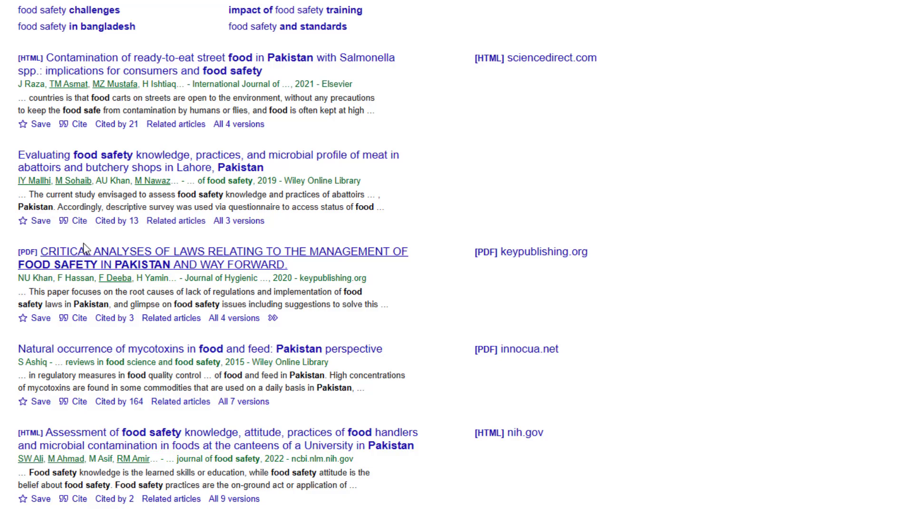
{"action": "scroll", "coordinate": [76, 240], "scroll_direction": "down", "scroll_amount": 2}
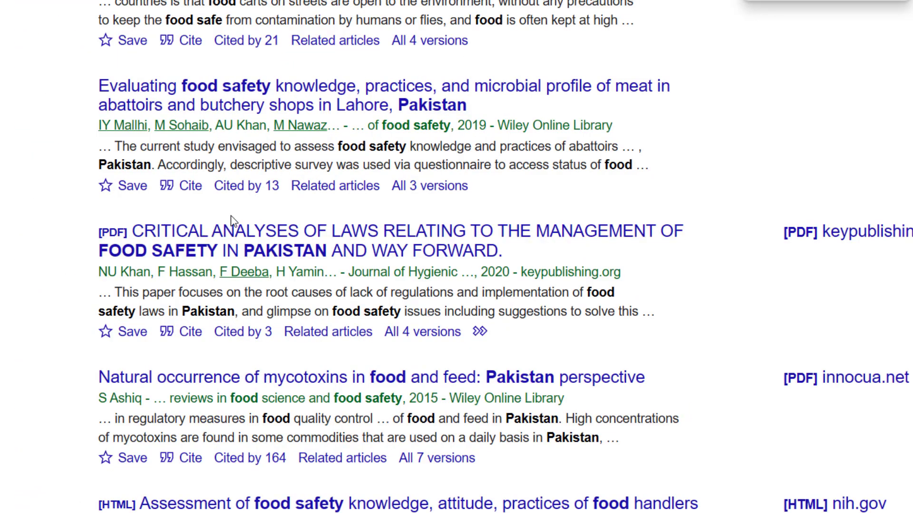
{"action": "left_click", "coordinate": [167, 189]}
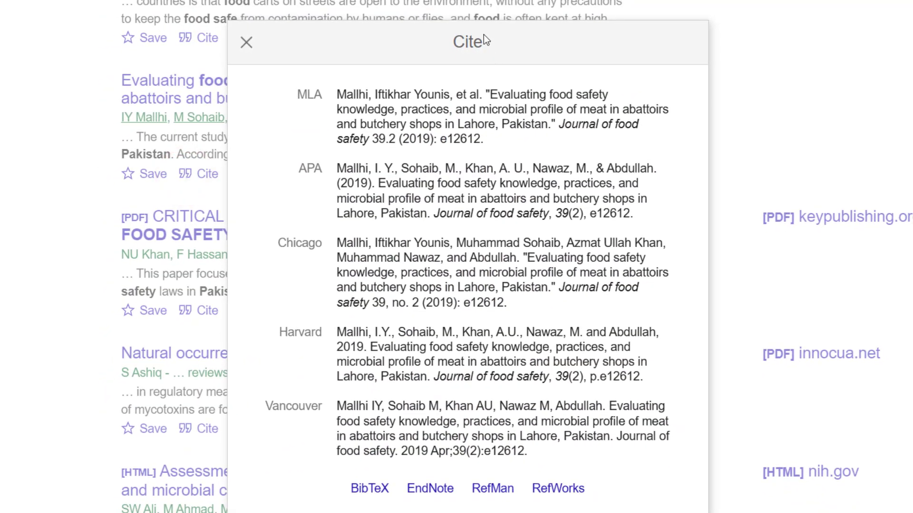
{"action": "left_click", "coordinate": [438, 493]}
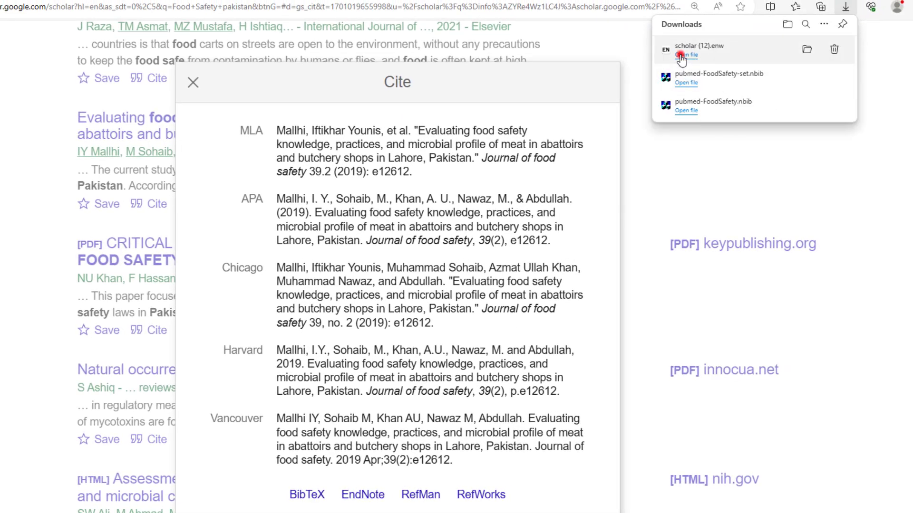
{"action": "left_click", "coordinate": [680, 55]}
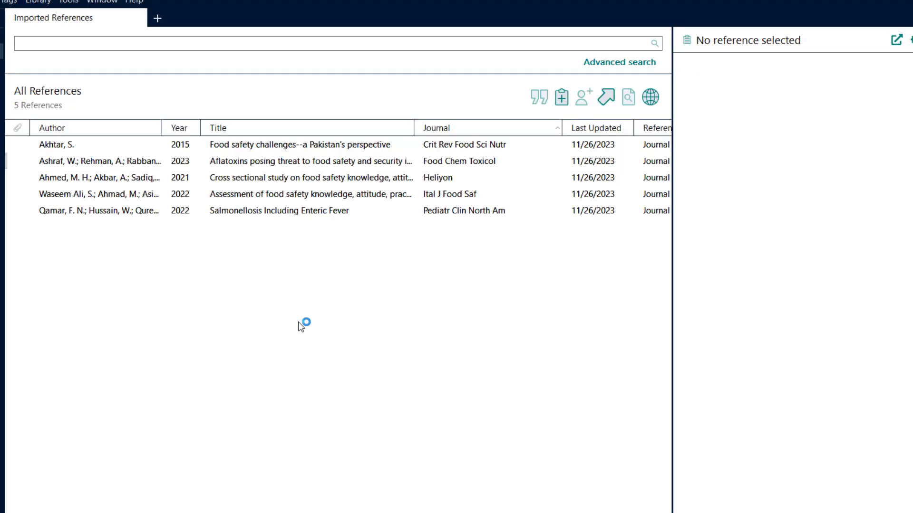
- View the newly imported meat abattoirs reference in the Imported References group and in the All References list
{"action": "left_click", "coordinate": [137, 238]}
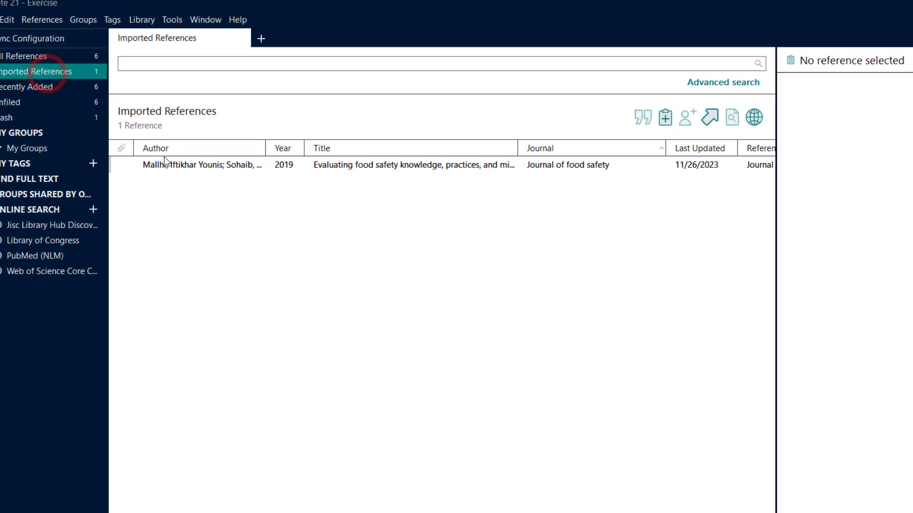
{"action": "left_click", "coordinate": [192, 167]}
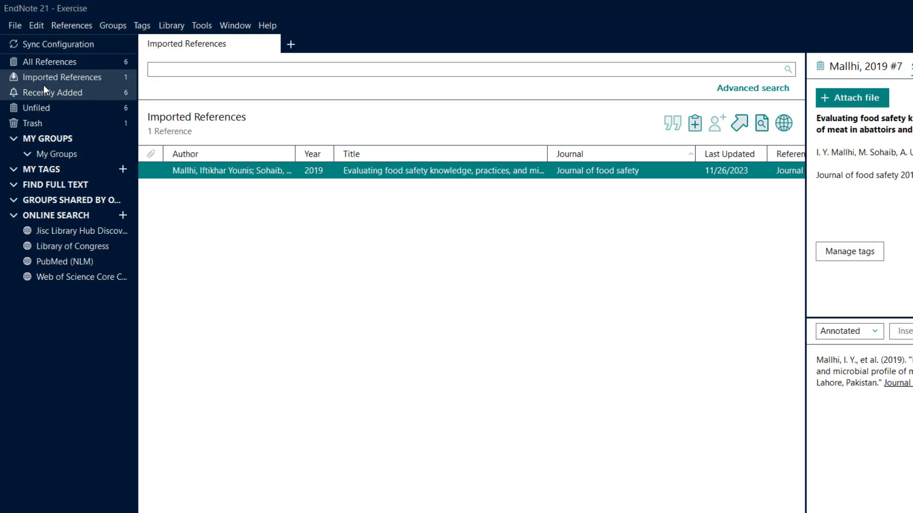
{"action": "left_click", "coordinate": [62, 64]}
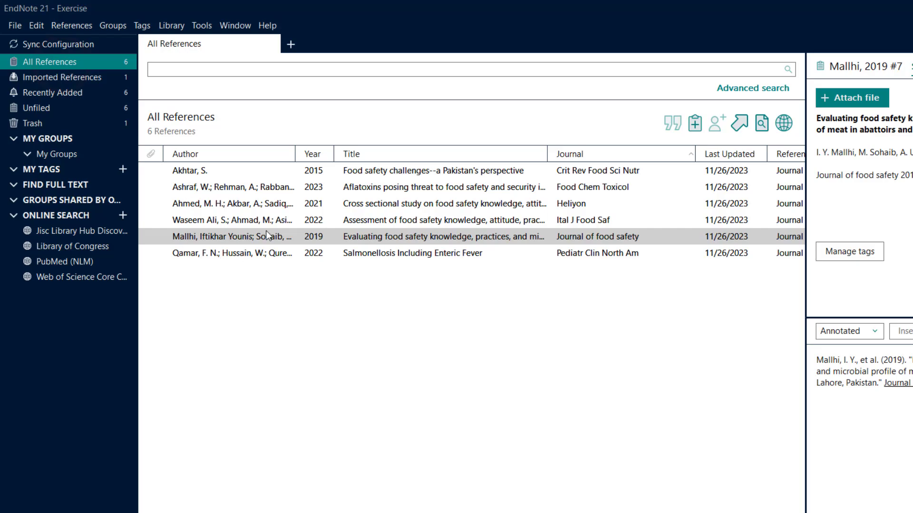
{"action": "left_click", "coordinate": [265, 243]}
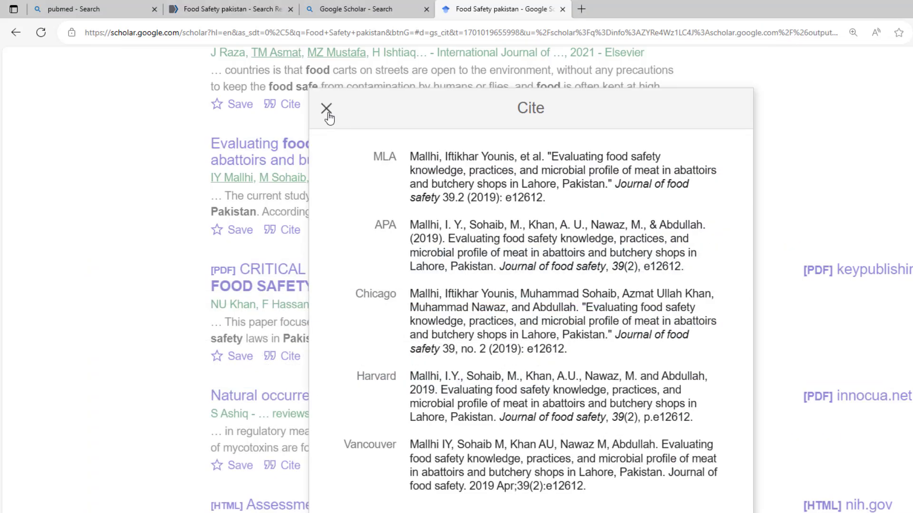
- Back in Google Scholar, export the "Assessment of food safety knowledge, attitude, practices" citation for EndNote and import scholar (13).enw into the Exercise library
{"action": "left_click", "coordinate": [328, 110]}
{"action": "scroll", "coordinate": [315, 379], "scroll_direction": "down", "scroll_amount": 5}
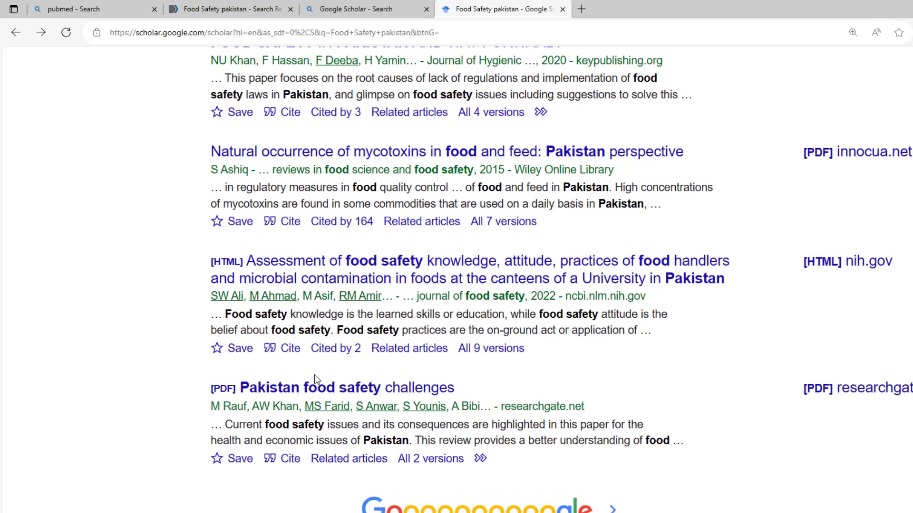
{"action": "left_click", "coordinate": [286, 349]}
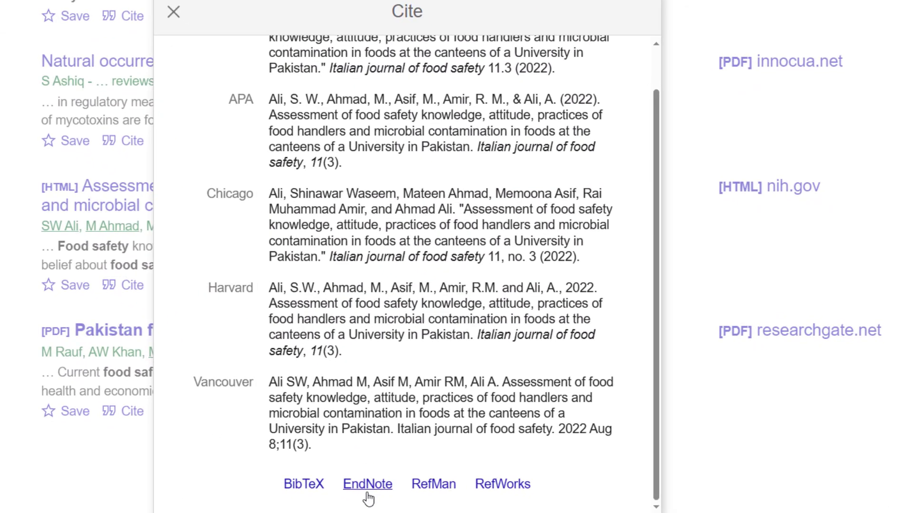
{"action": "left_click", "coordinate": [461, 508]}
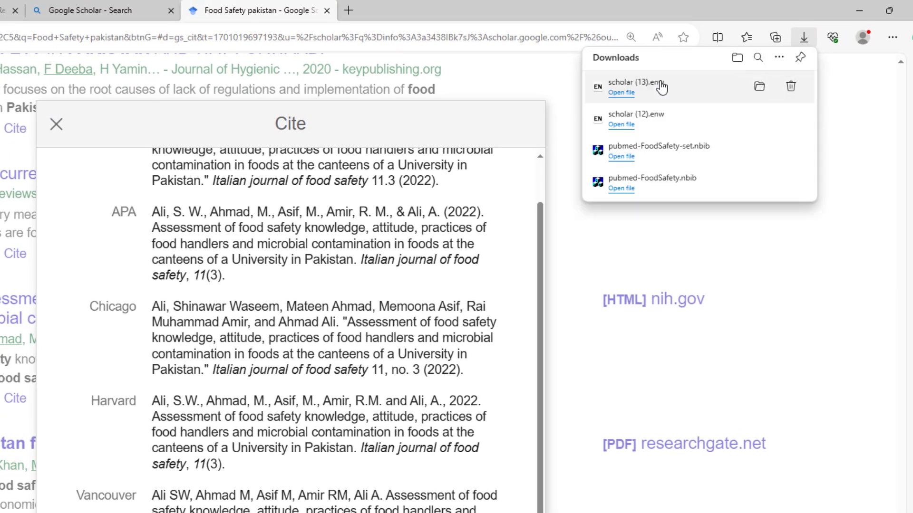
{"action": "left_click", "coordinate": [620, 93]}
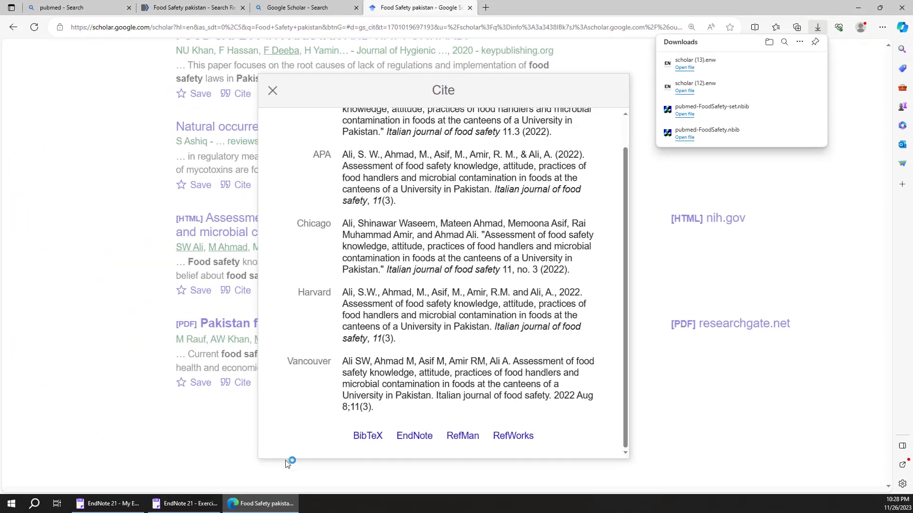
{"action": "left_click", "coordinate": [192, 505]}
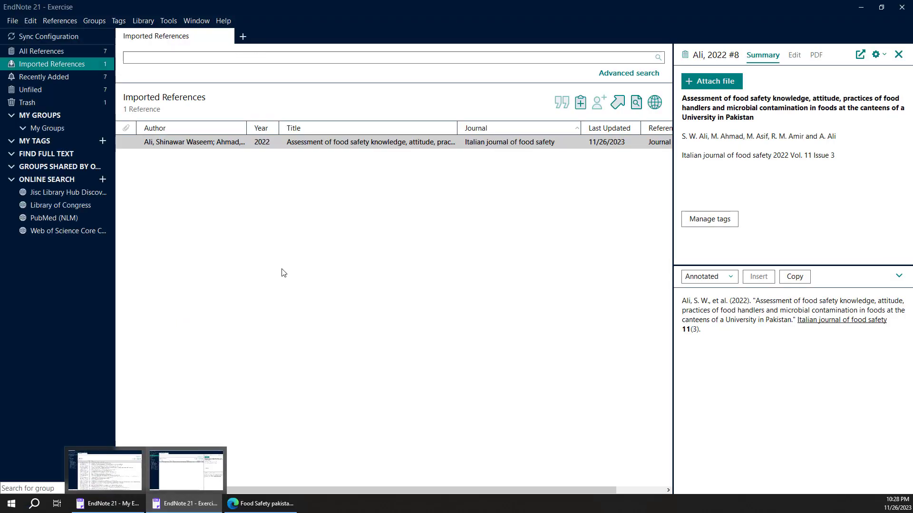
- Select the imported Italian journal of food safety reference and display all references in the library
{"action": "left_click", "coordinate": [254, 199]}
{"action": "left_click", "coordinate": [215, 146]}
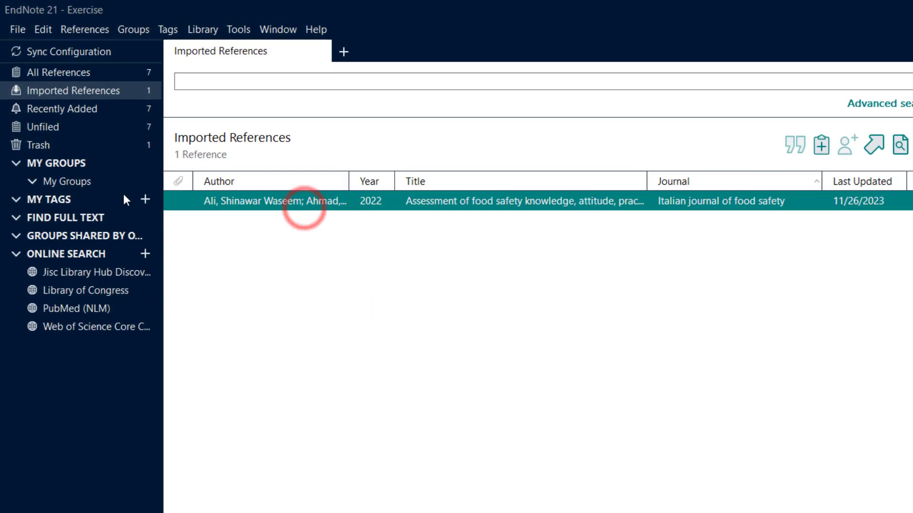
{"action": "left_click", "coordinate": [74, 71]}
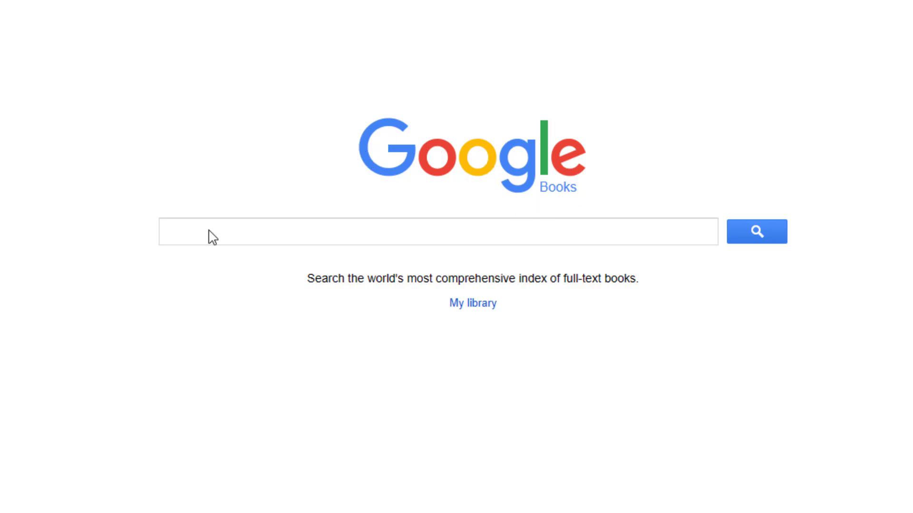
- Switch to Google Books, search for "Food Safety" and open the Food Safety Handbook result
{"action": "left_click", "coordinate": [333, 242]}
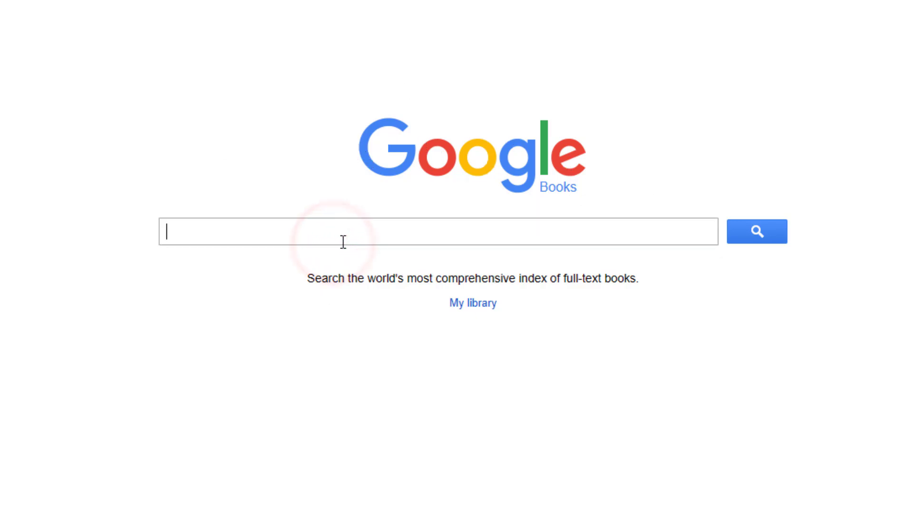
{"action": "type", "text": "Food Safety"}
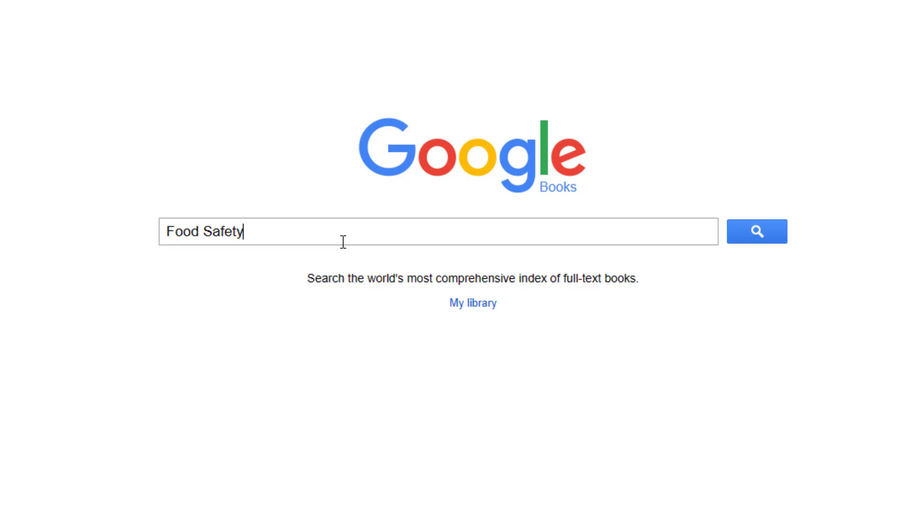
{"action": "key", "text": "Return"}
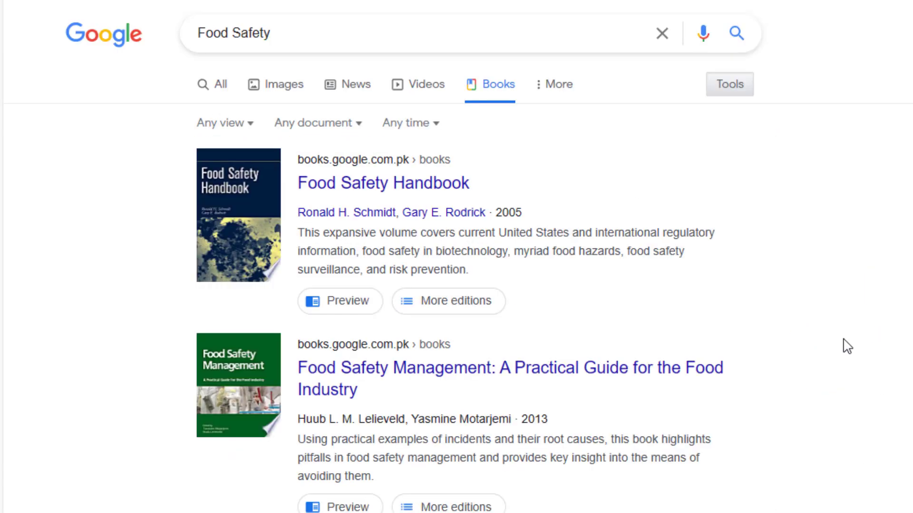
{"action": "left_click", "coordinate": [398, 186]}
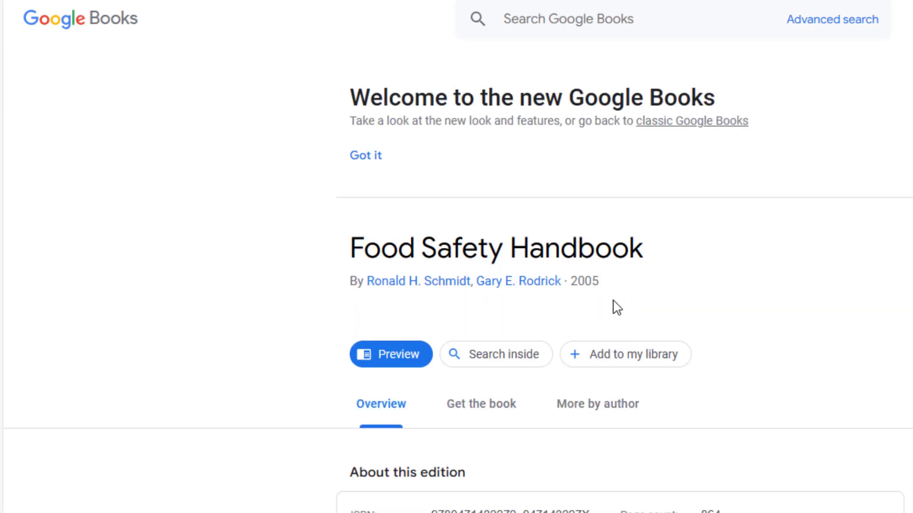
- Look through the book's details, create its citation in EndNote format, and open the downloaded file to import it into the Exercise library
{"action": "scroll", "coordinate": [610, 310], "scroll_direction": "down", "scroll_amount": 10}
{"action": "scroll", "coordinate": [610, 314], "scroll_direction": "down", "scroll_amount": 12}
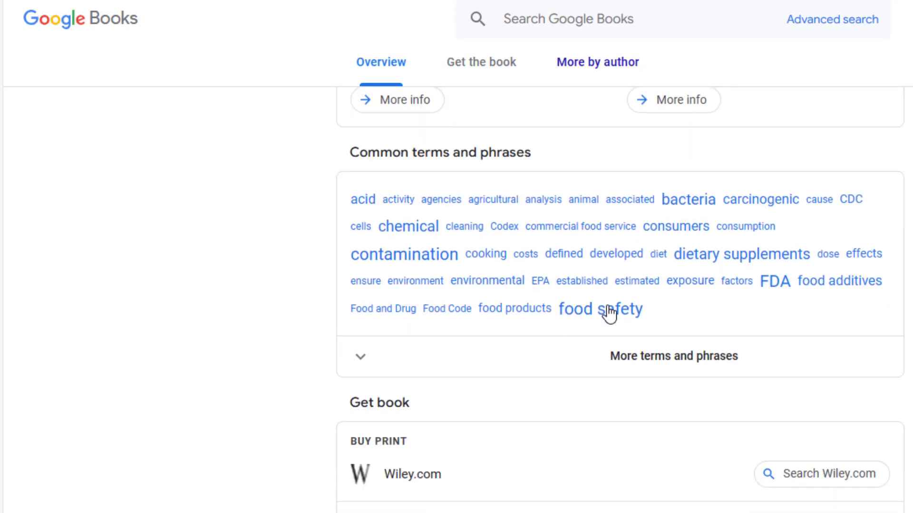
{"action": "scroll", "coordinate": [610, 314], "scroll_direction": "up", "scroll_amount": 18}
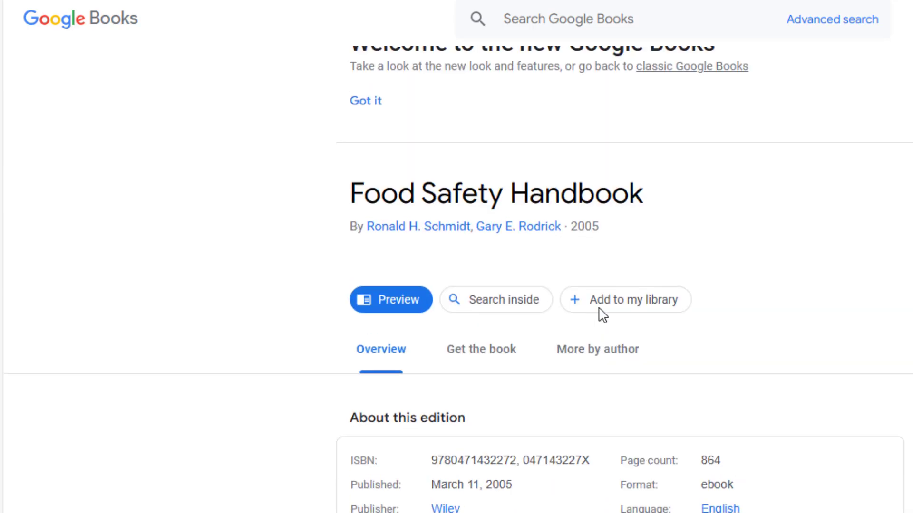
{"action": "scroll", "coordinate": [602, 314], "scroll_direction": "down", "scroll_amount": 3}
{"action": "scroll", "coordinate": [603, 315], "scroll_direction": "down", "scroll_amount": 10}
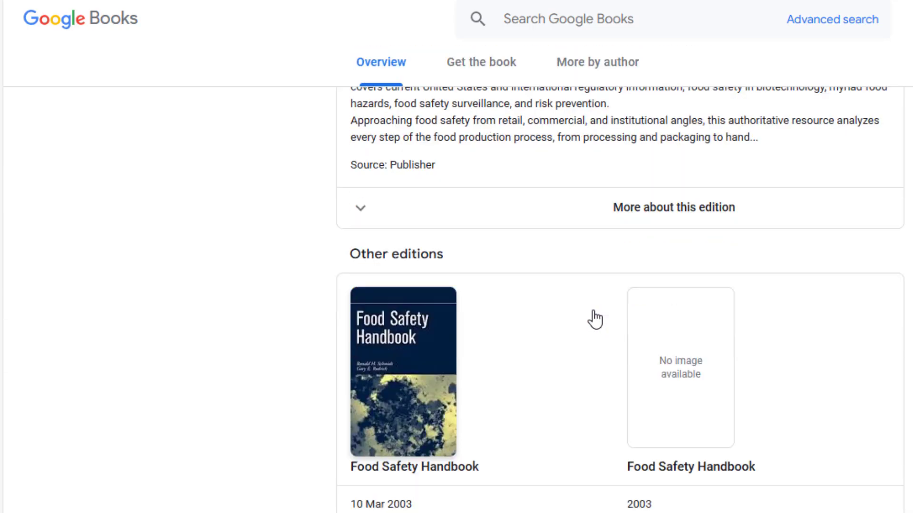
{"action": "scroll", "coordinate": [594, 319], "scroll_direction": "down", "scroll_amount": 2}
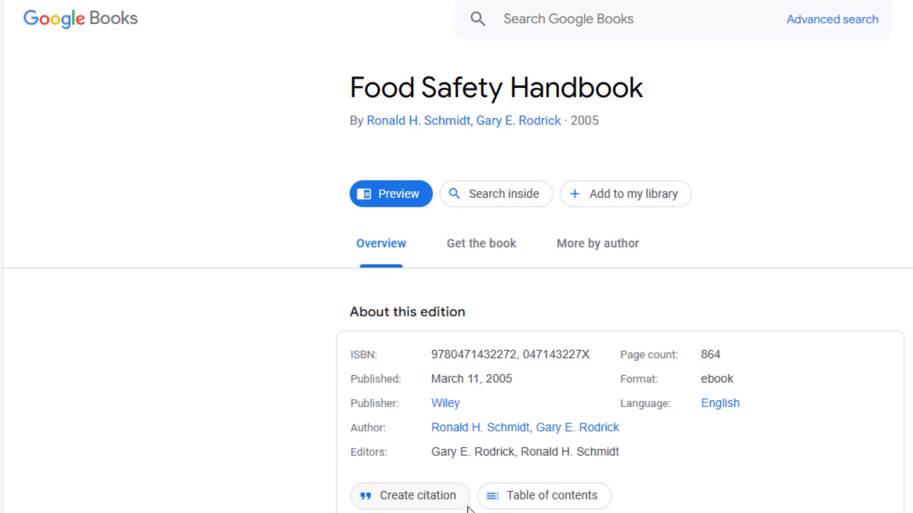
{"action": "left_click", "coordinate": [425, 495]}
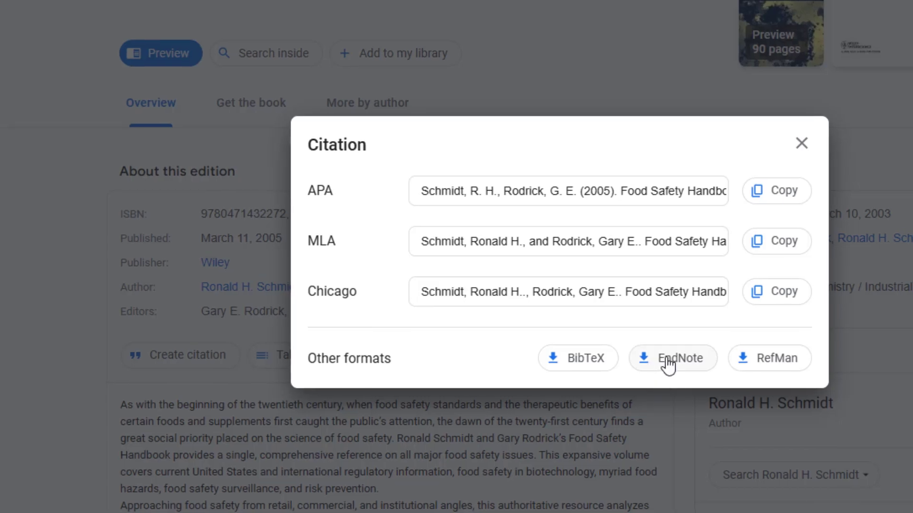
{"action": "left_click", "coordinate": [667, 360]}
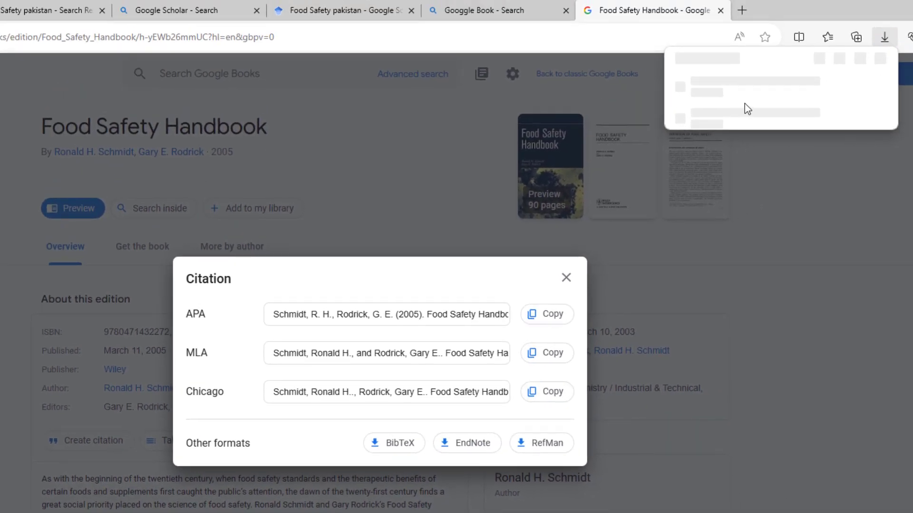
{"action": "left_click", "coordinate": [704, 94]}
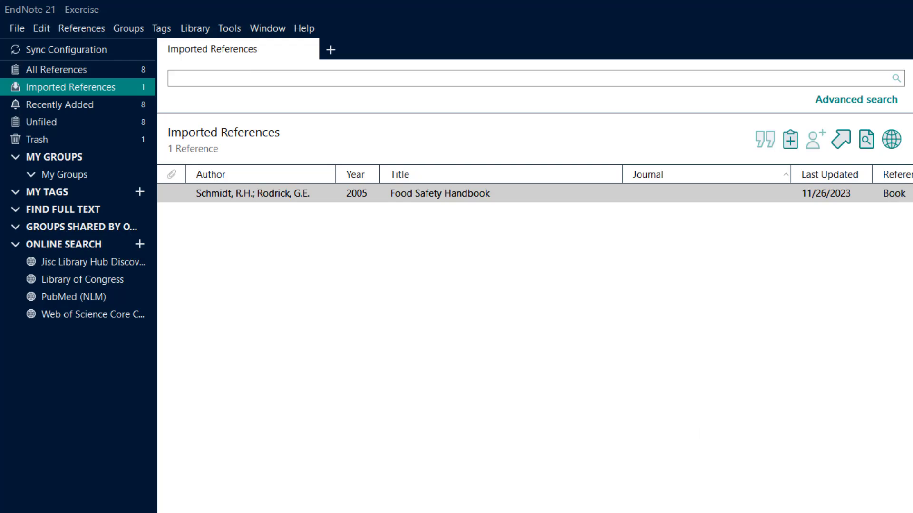
- Check the reference type and journal columns of the imported Food Safety Handbook reference
{"action": "left_click", "coordinate": [894, 194]}
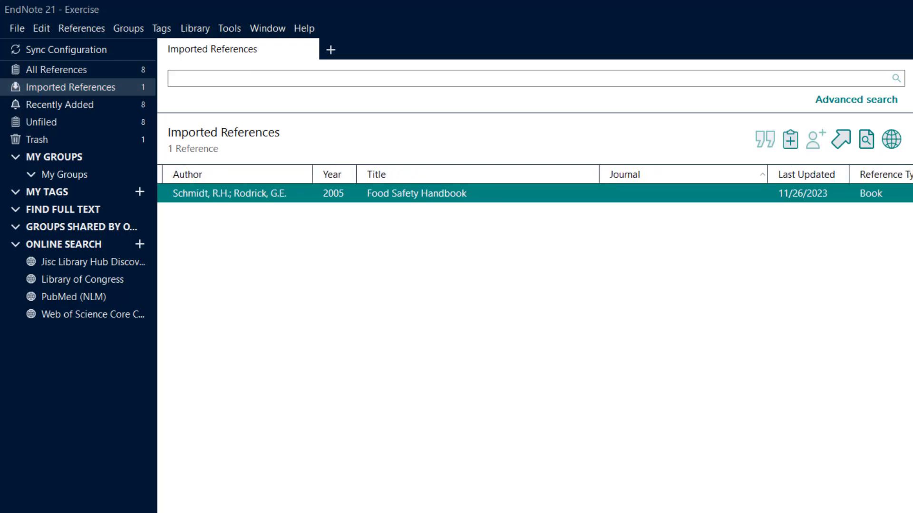
{"action": "left_click", "coordinate": [877, 178]}
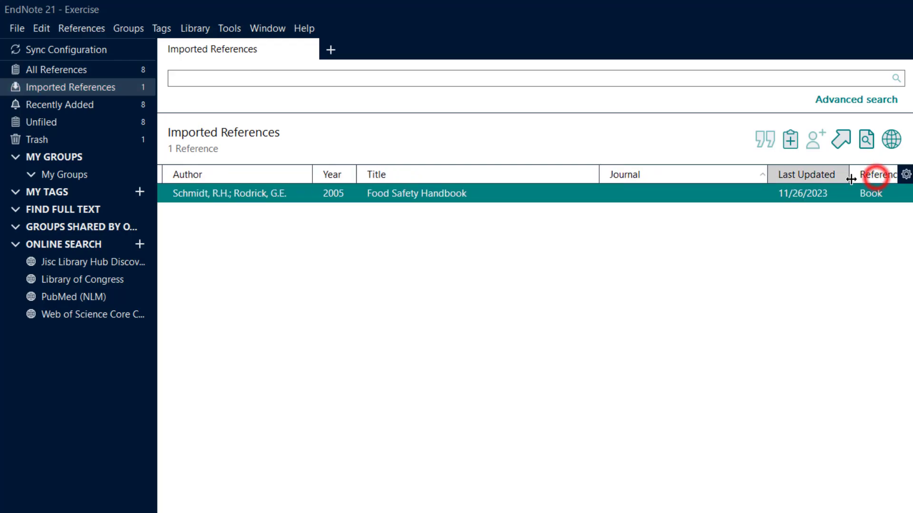
{"action": "left_click", "coordinate": [669, 174]}
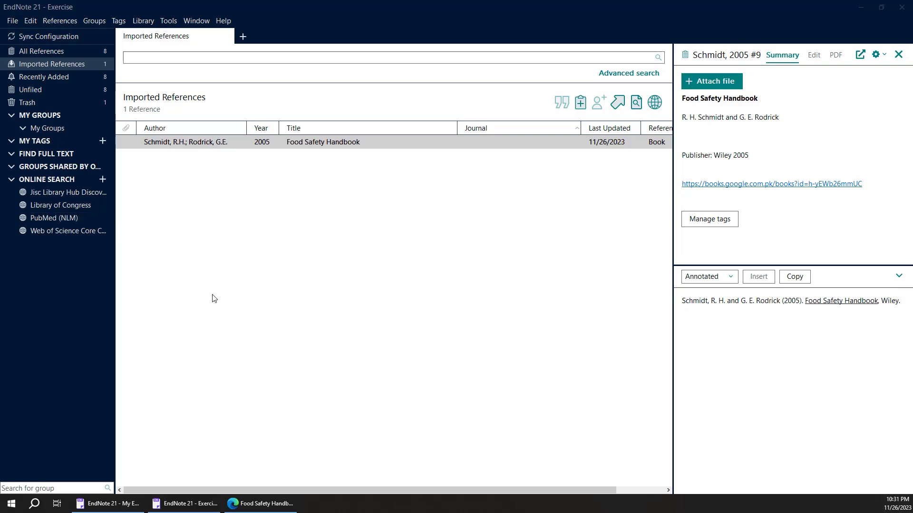
{"action": "left_click", "coordinate": [13, 21]}
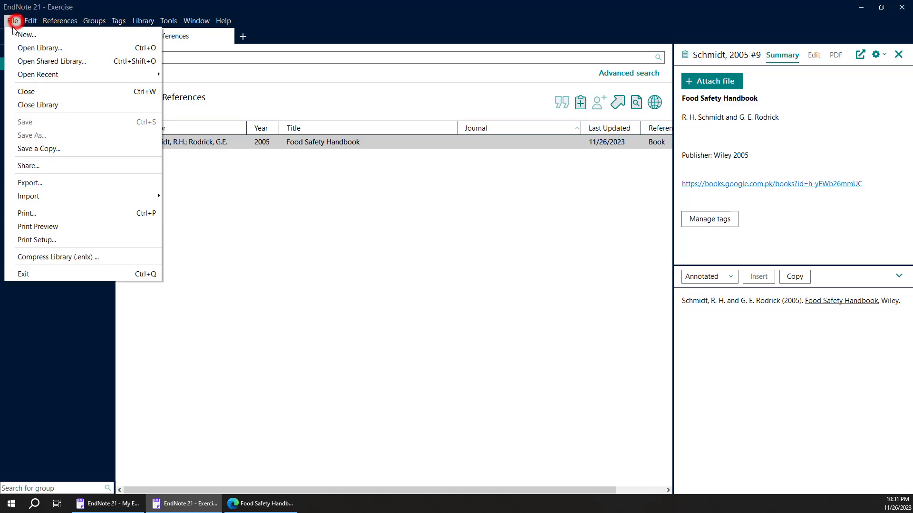
{"action": "left_click", "coordinate": [257, 304]}
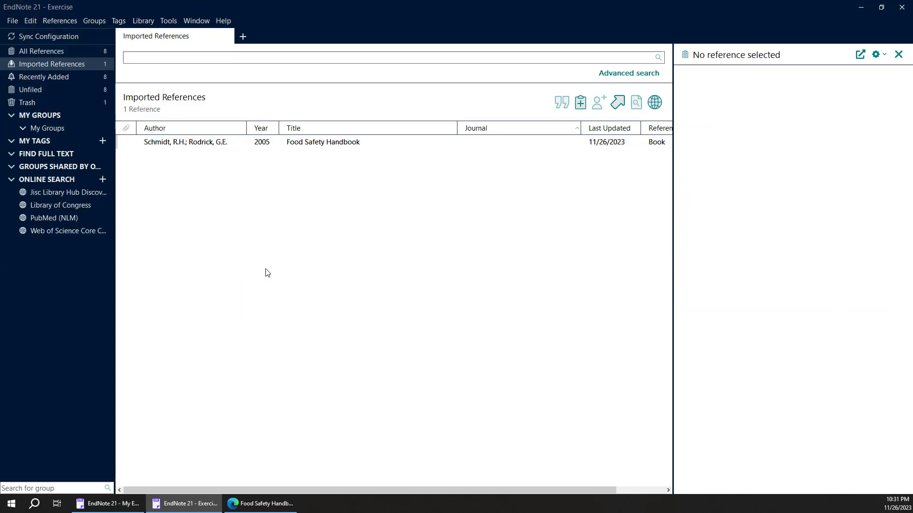